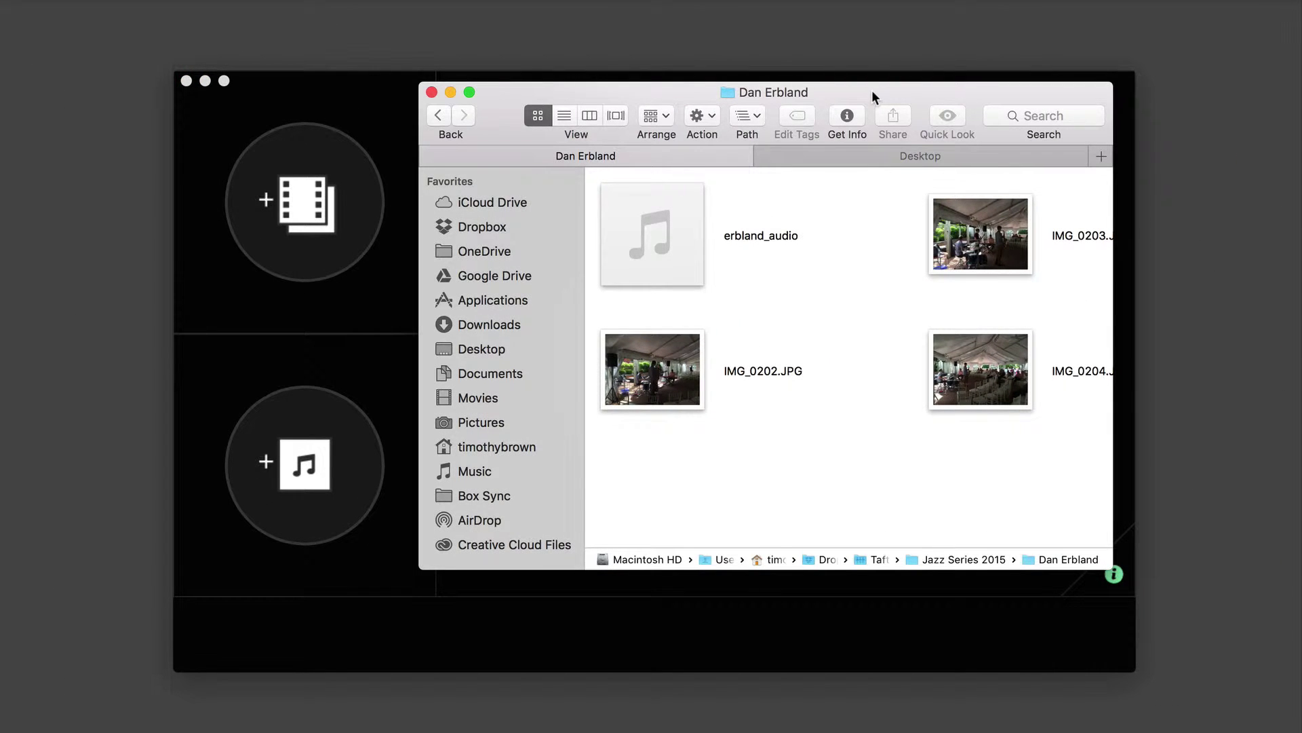
Select IMG_0202.JPG, IMG_0210.JPG and IMG_0211.JPG in Finder and drag them into the Shred movie
drag(872, 89, 879, 108)
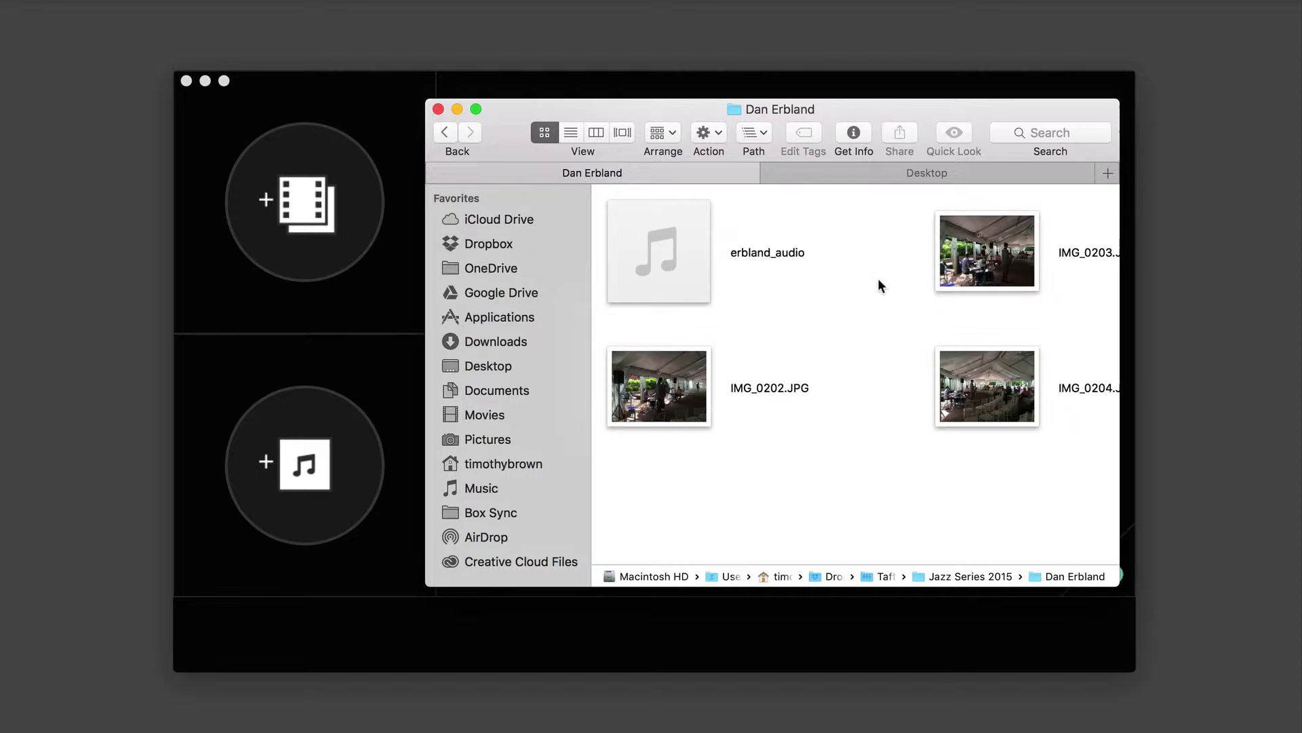
click(685, 404)
scroll(795, 458, right, 10)
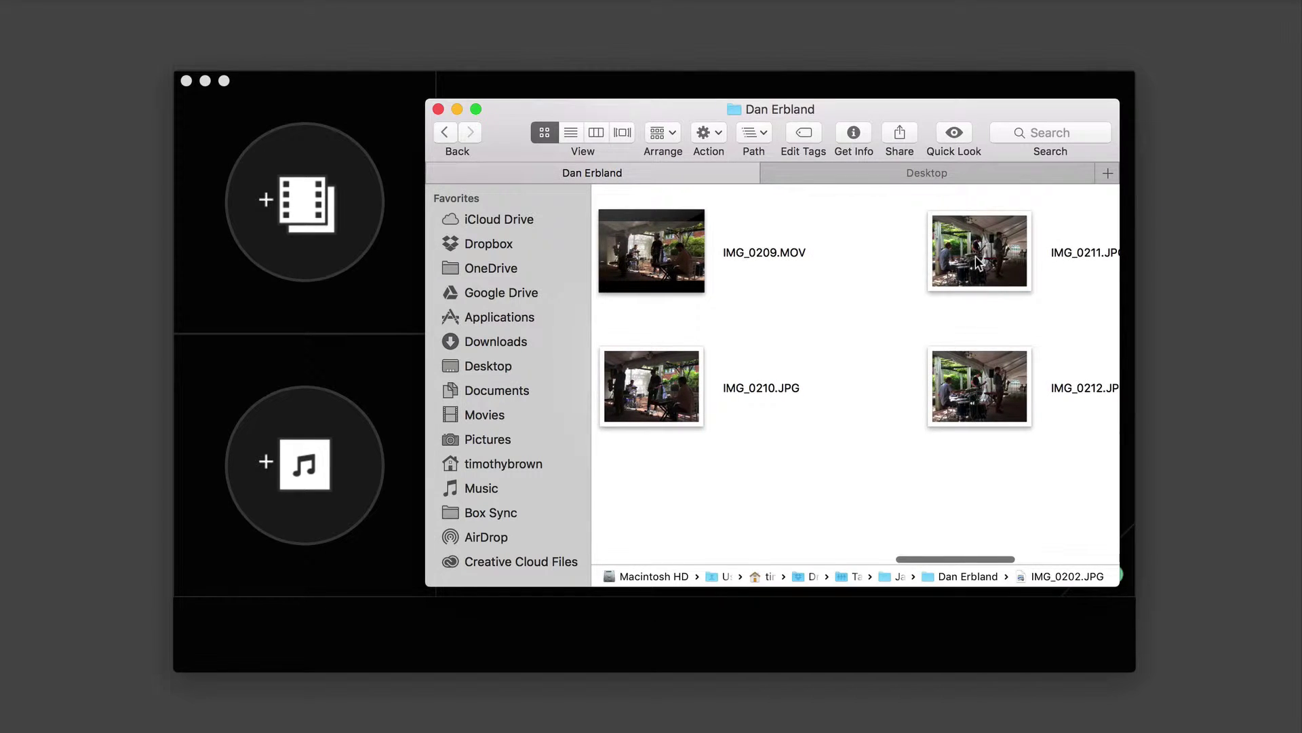
click(977, 256)
super+click(652, 384)
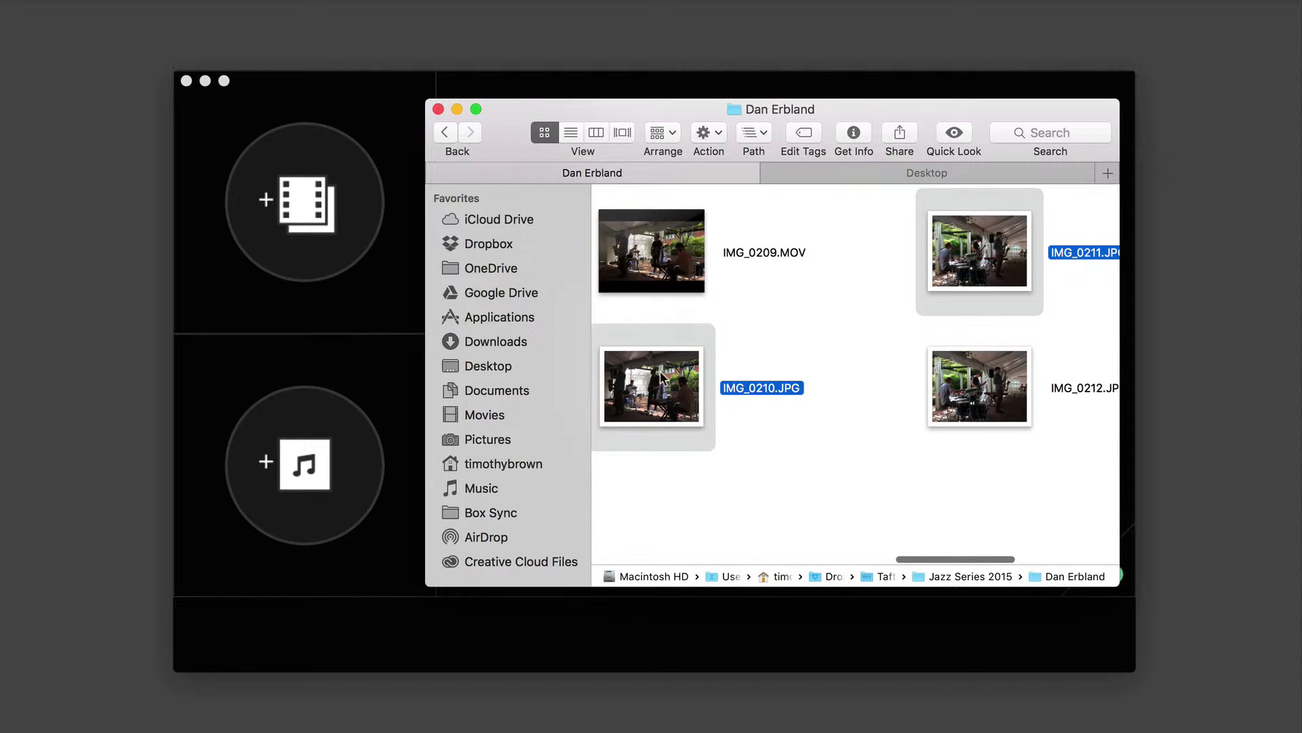
drag(653, 386, 316, 216)
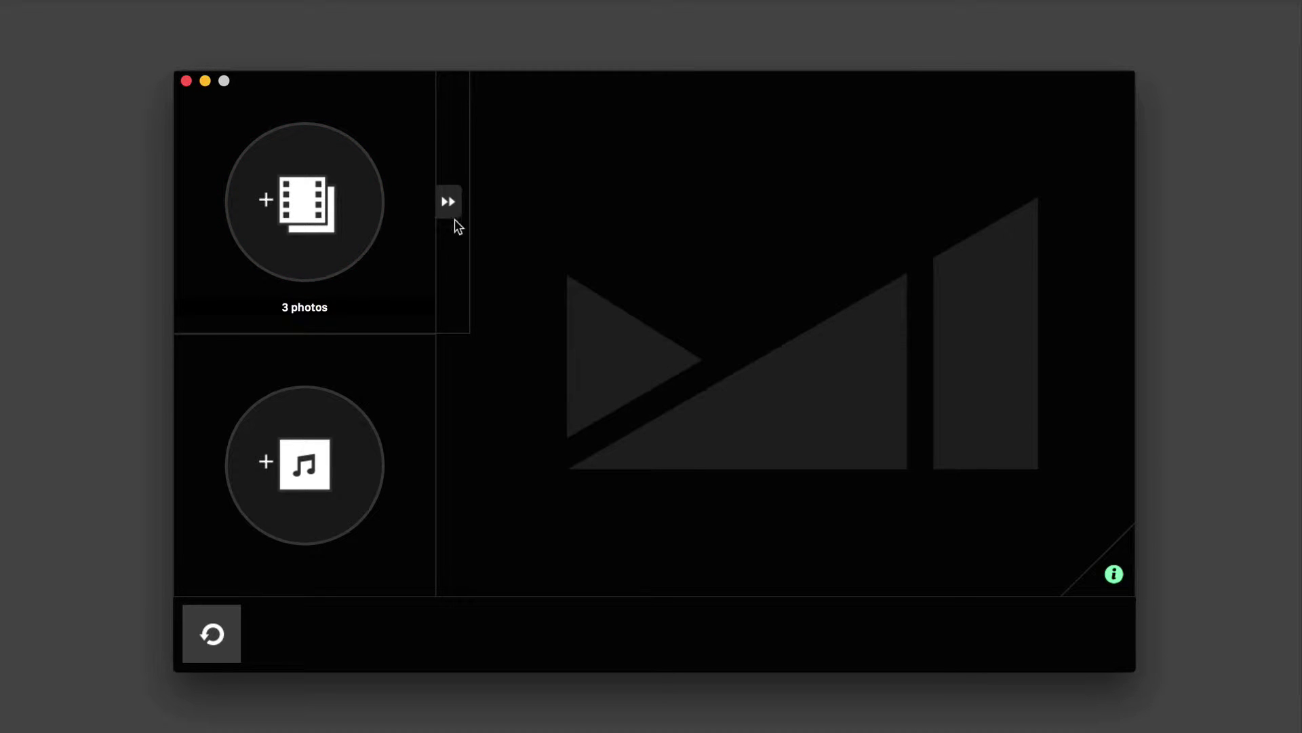
Show the added-photos list and preview IMG_0210.JPG, then IMG_0211.JPG
click(450, 204)
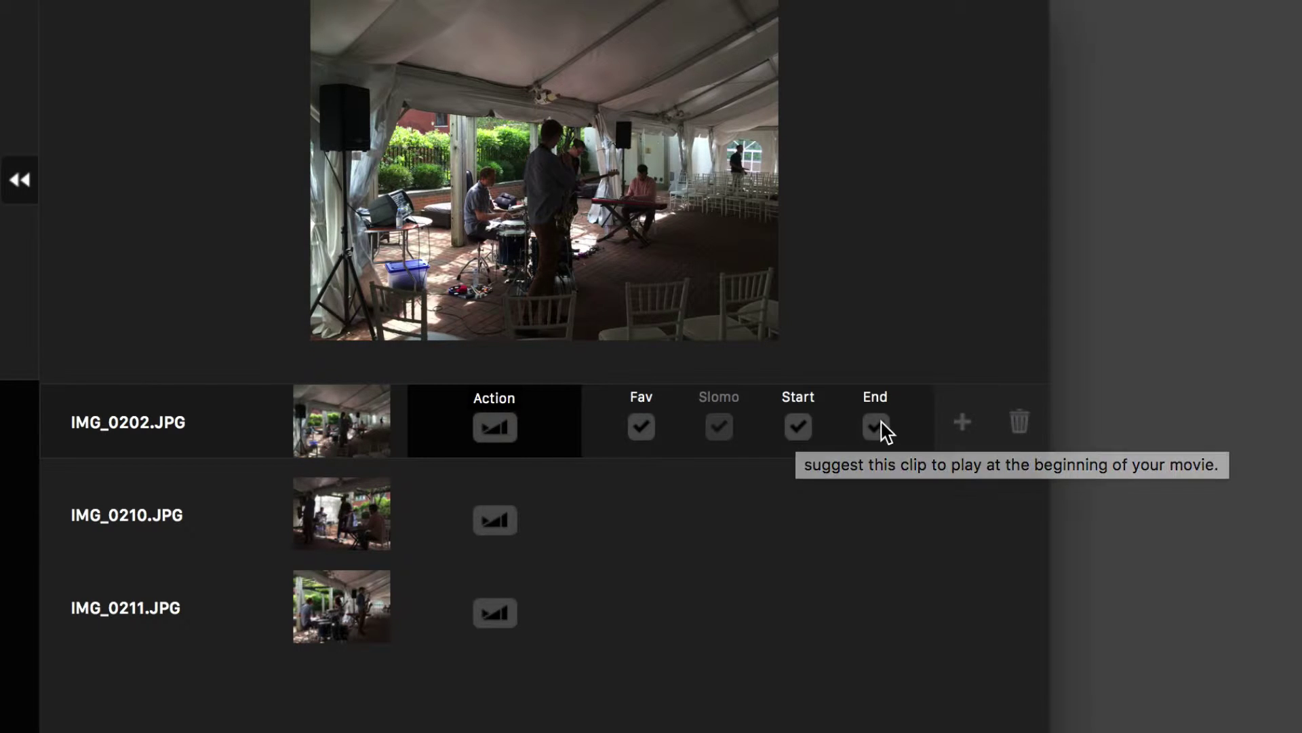
click(341, 504)
click(349, 623)
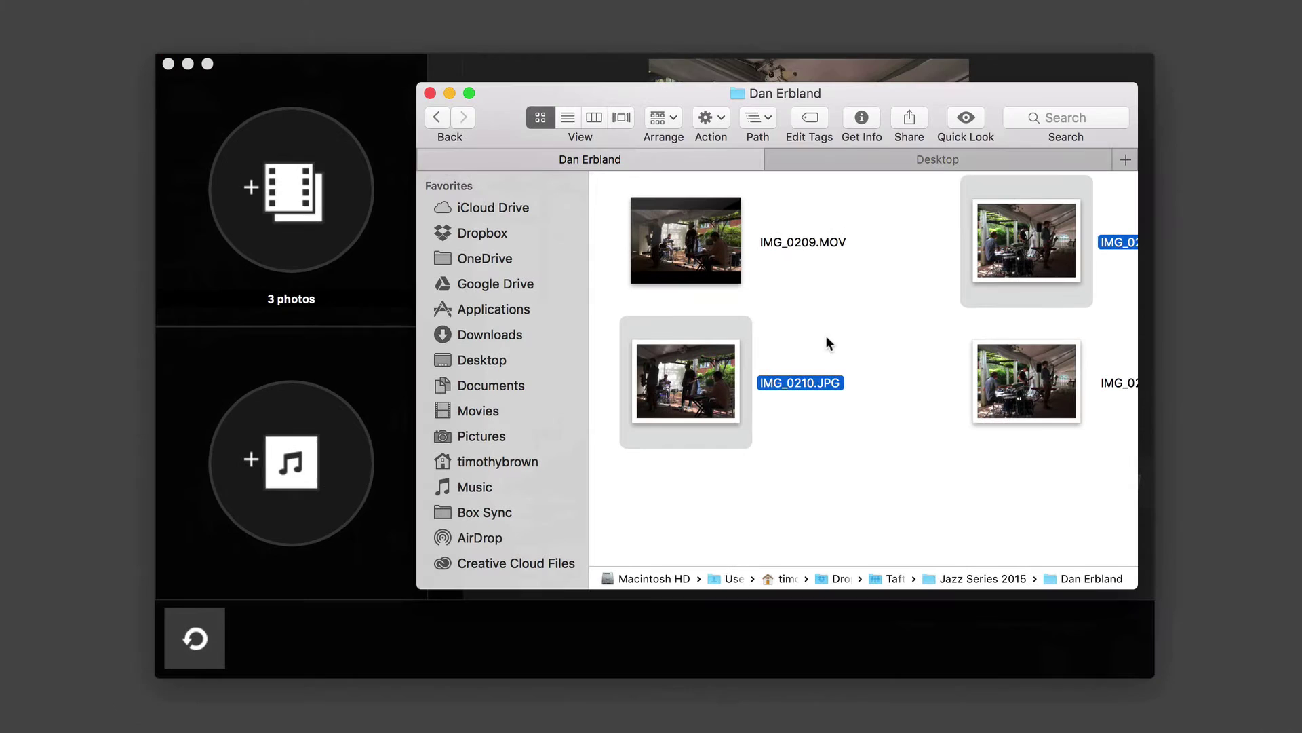
Drag IMG_0218.MOV from Finder onto Shred's video drop circle
scroll(795, 328, right, 5)
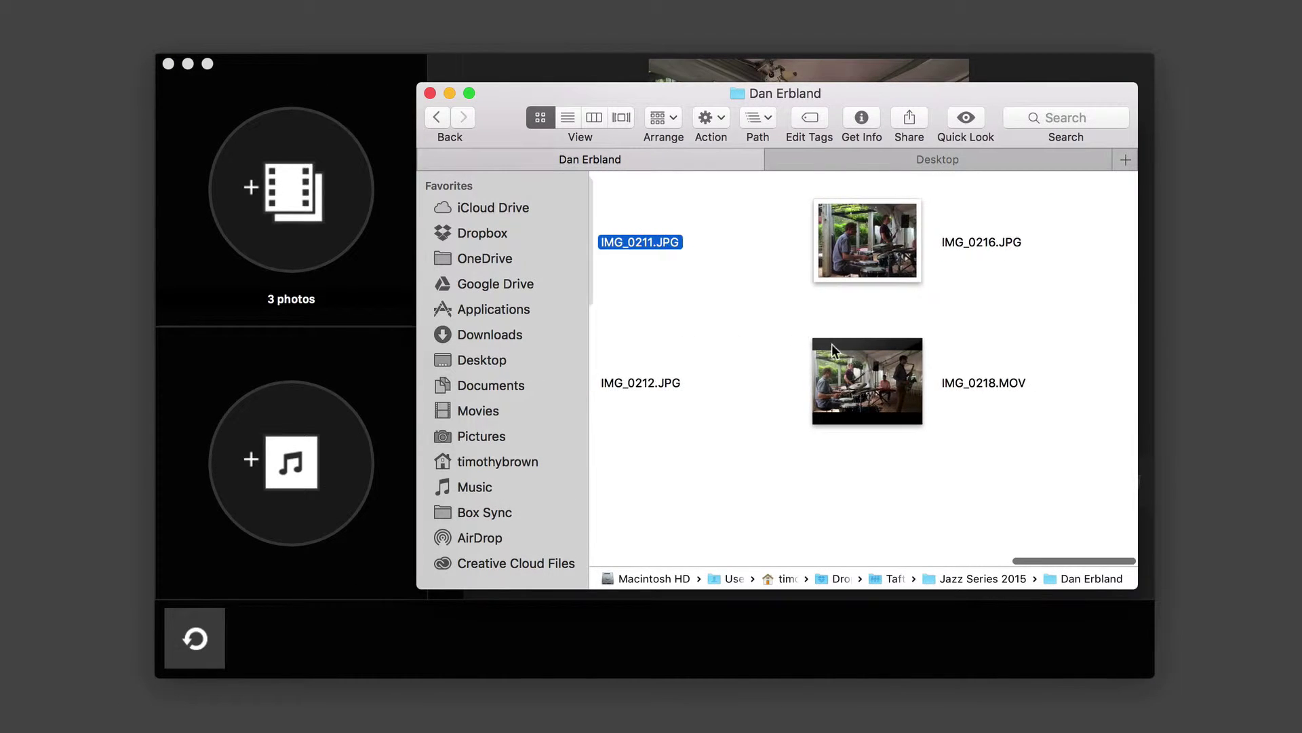
drag(848, 373, 283, 197)
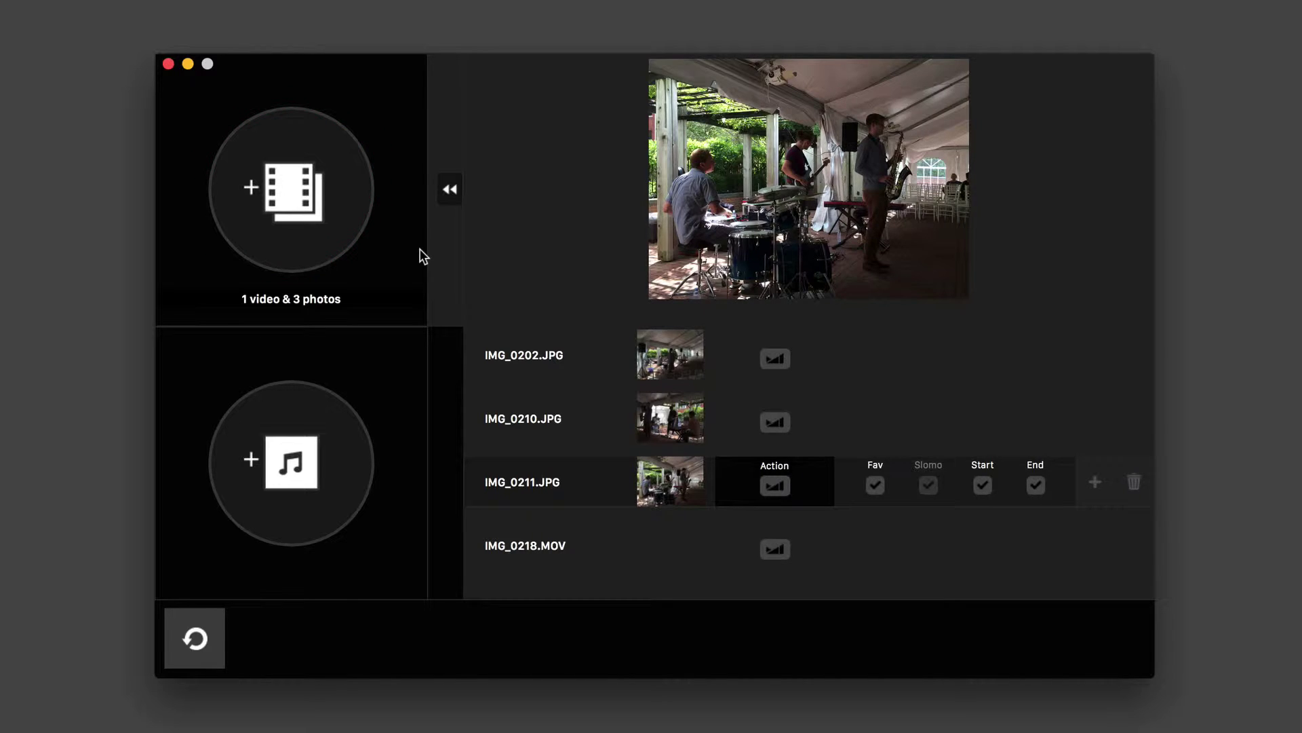
Trim both ends of IMG_0218.MOV inward to keep its middle, then collapse the clip list
click(614, 535)
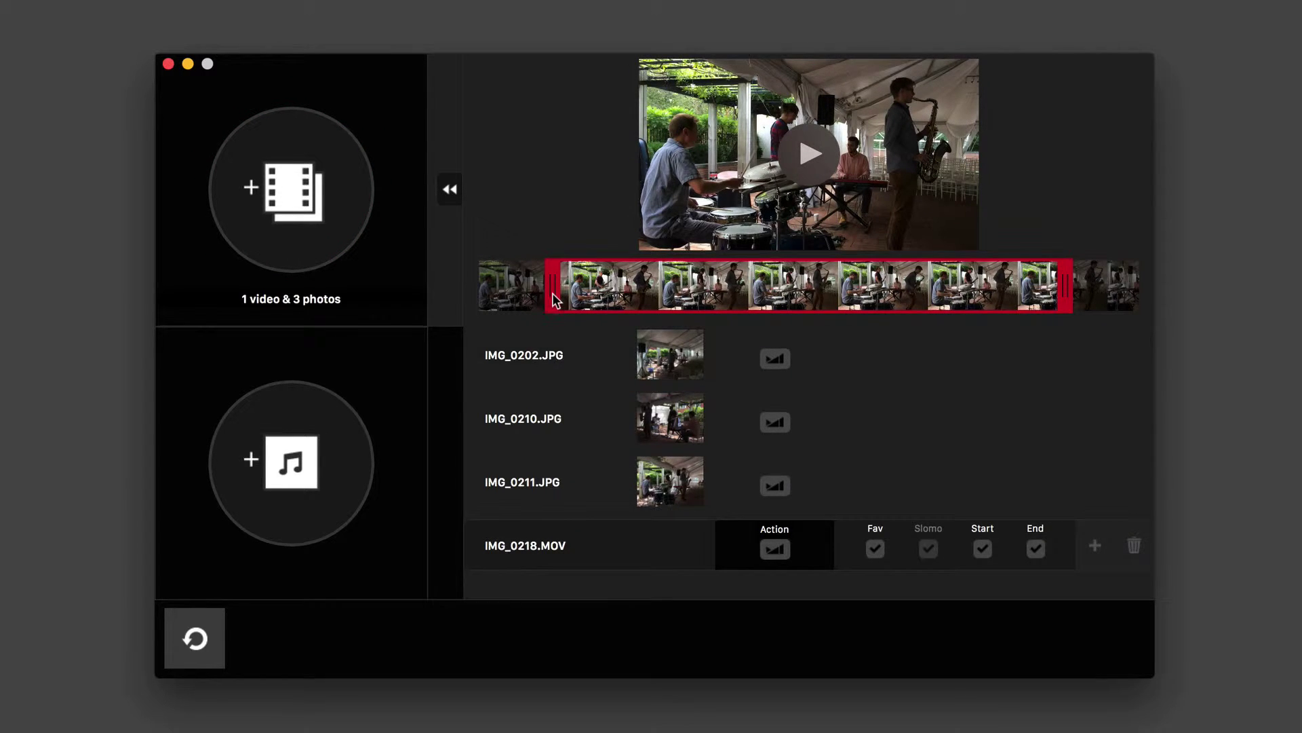
drag(553, 293, 694, 293)
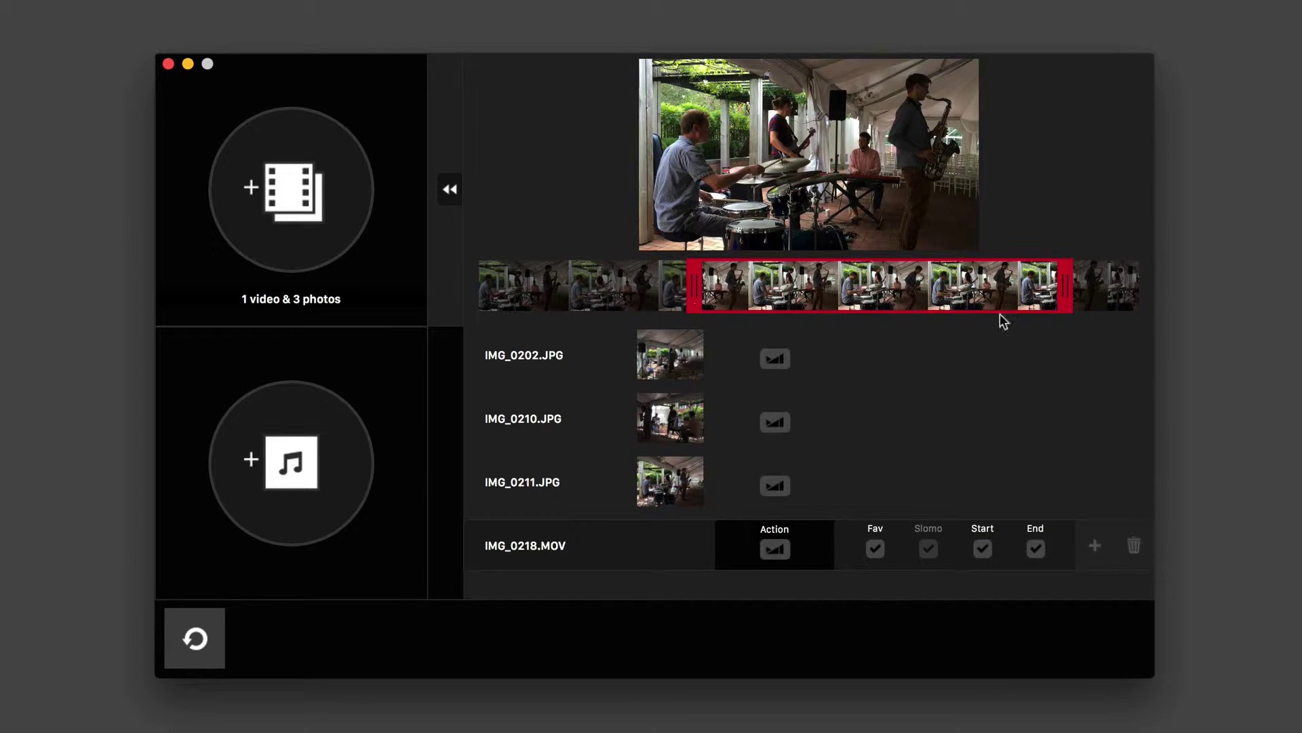
drag(1065, 290, 898, 286)
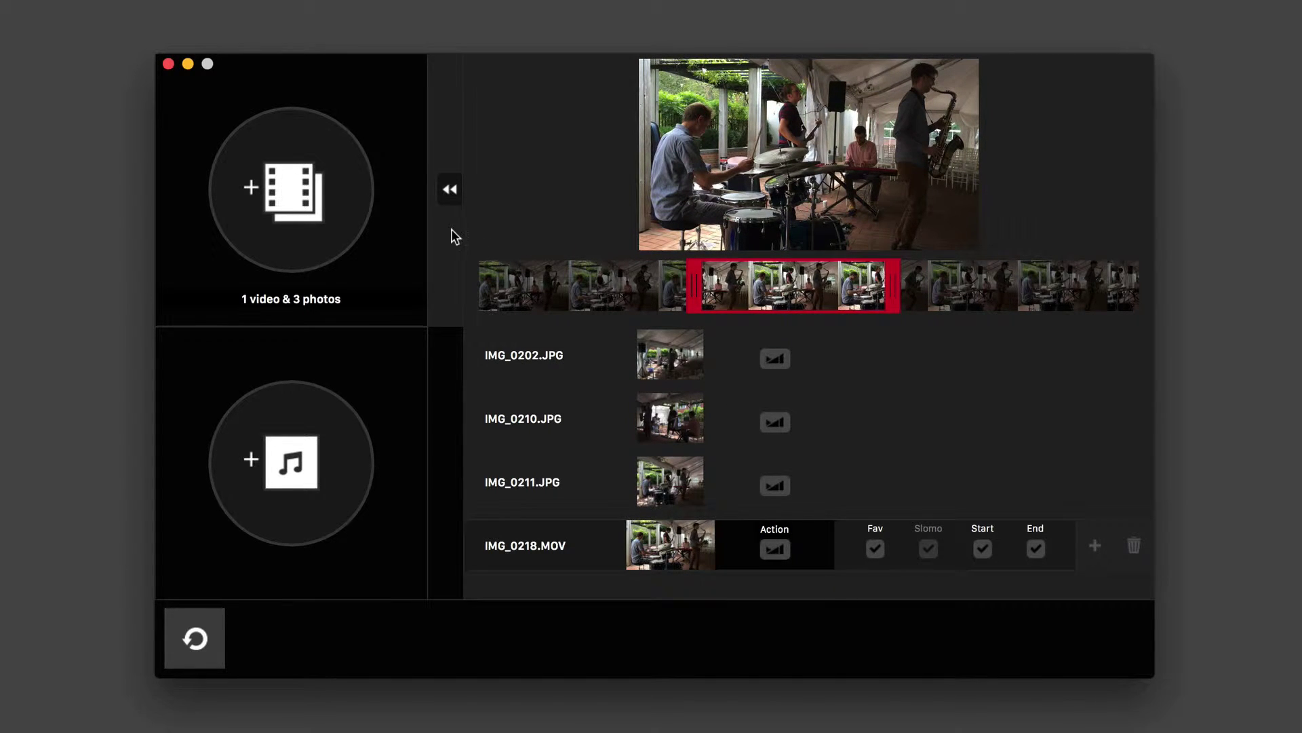
click(451, 192)
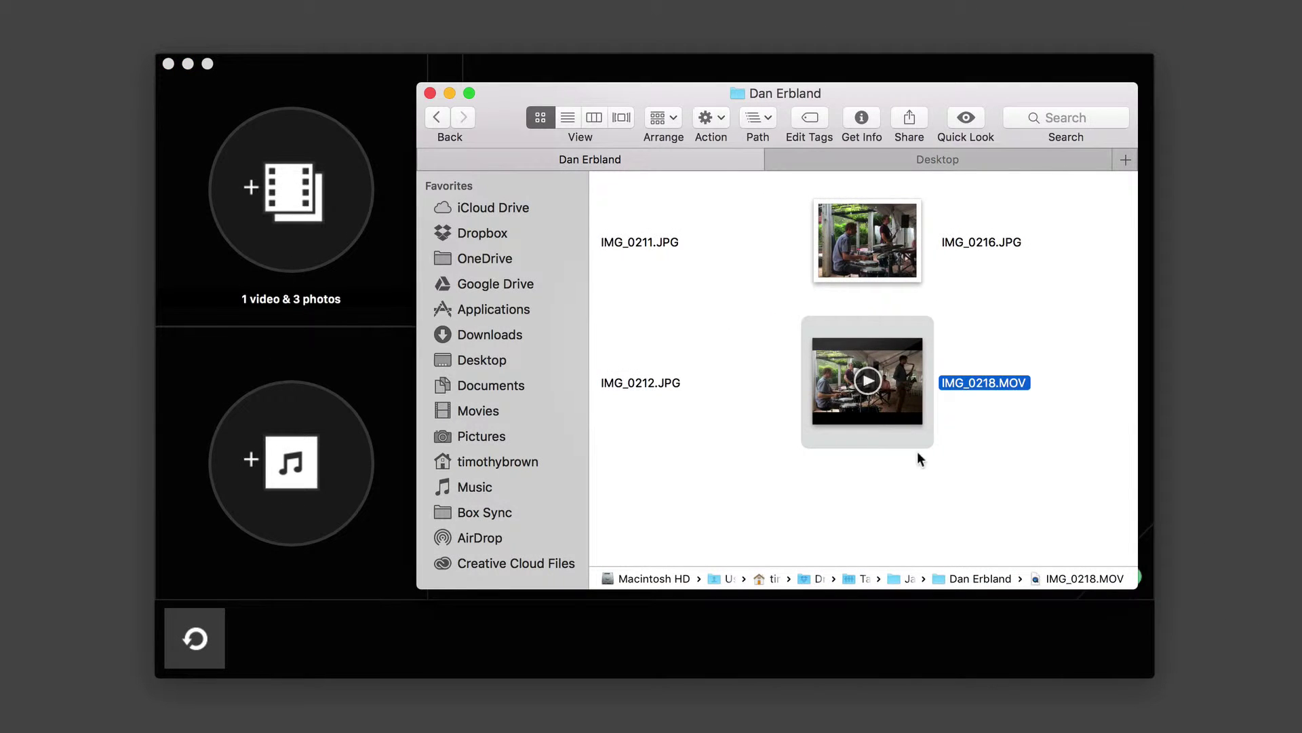
Drag erbland_audio from Finder onto Shred's music drop circle as the soundtrack
click(923, 481)
scroll(727, 353, left, 10)
click(699, 286)
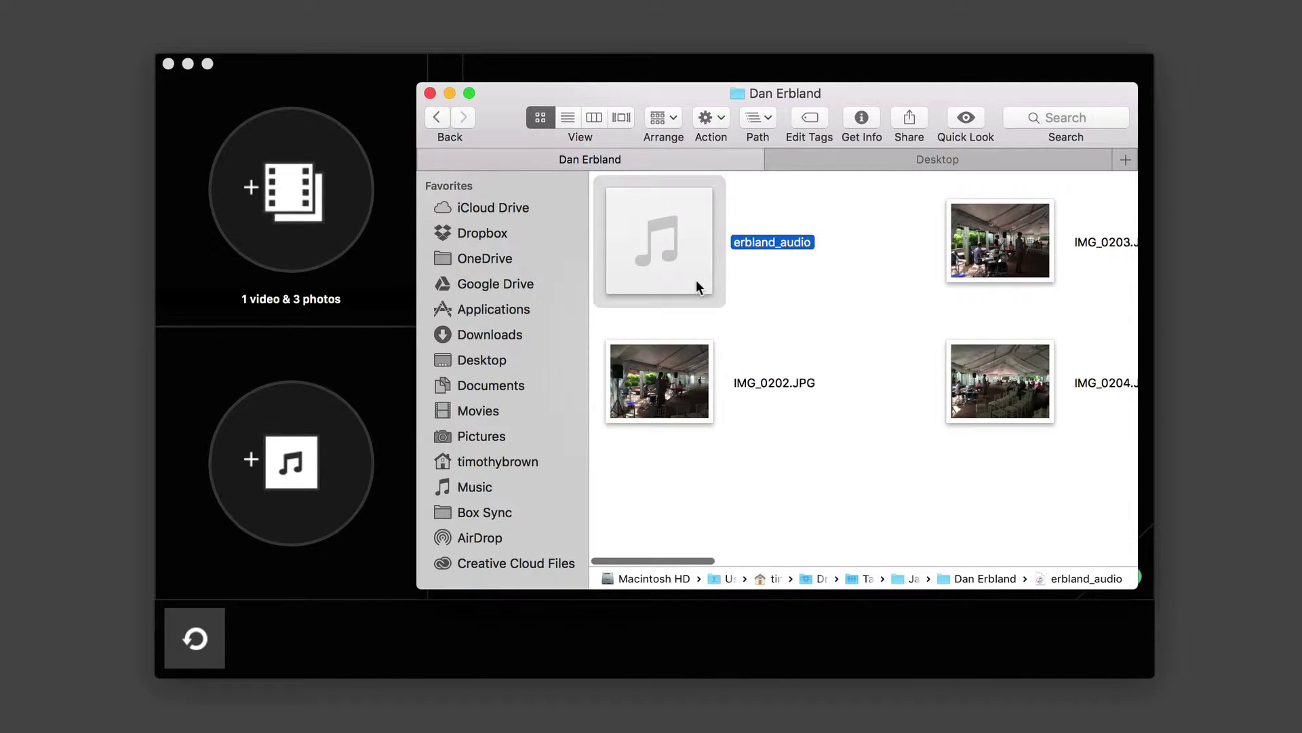
mouse_move(656, 271)
drag(657, 271, 302, 483)
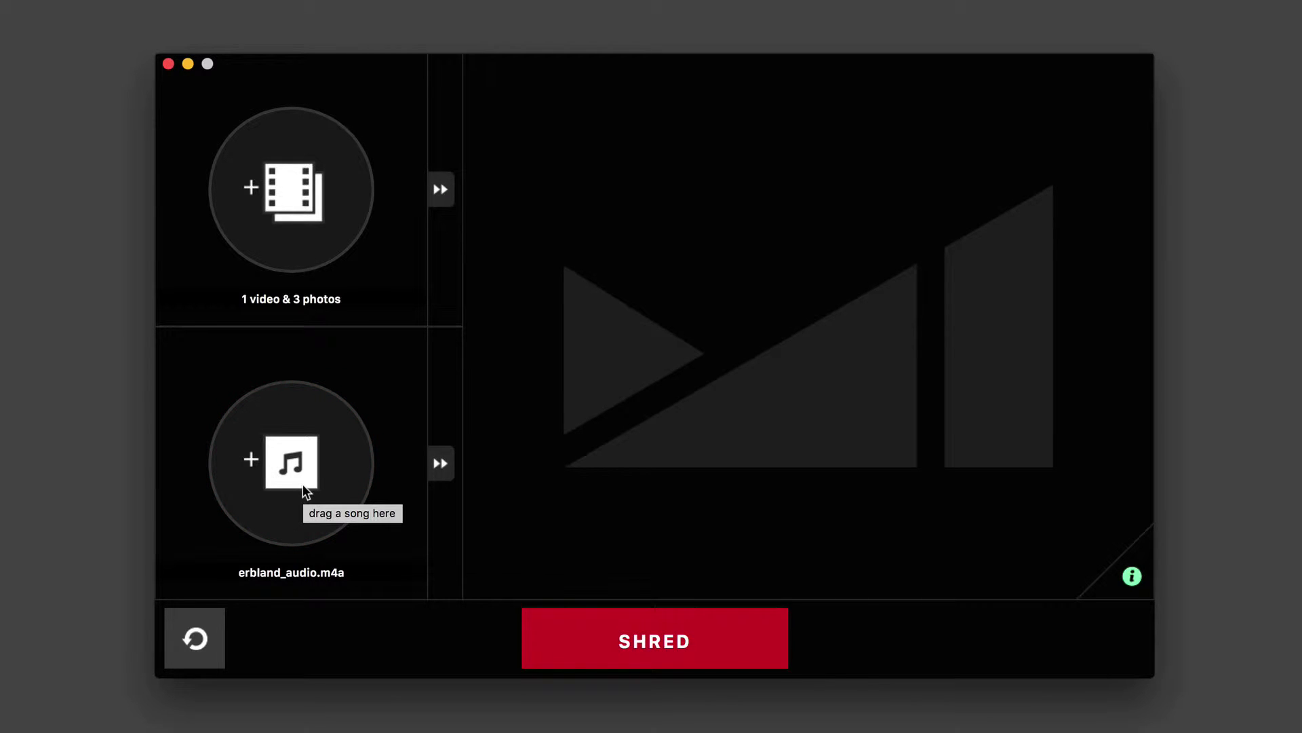
Preview the 00:18, 00:08 and 00:09 remixes and keep the 00:09 Short remix
click(440, 462)
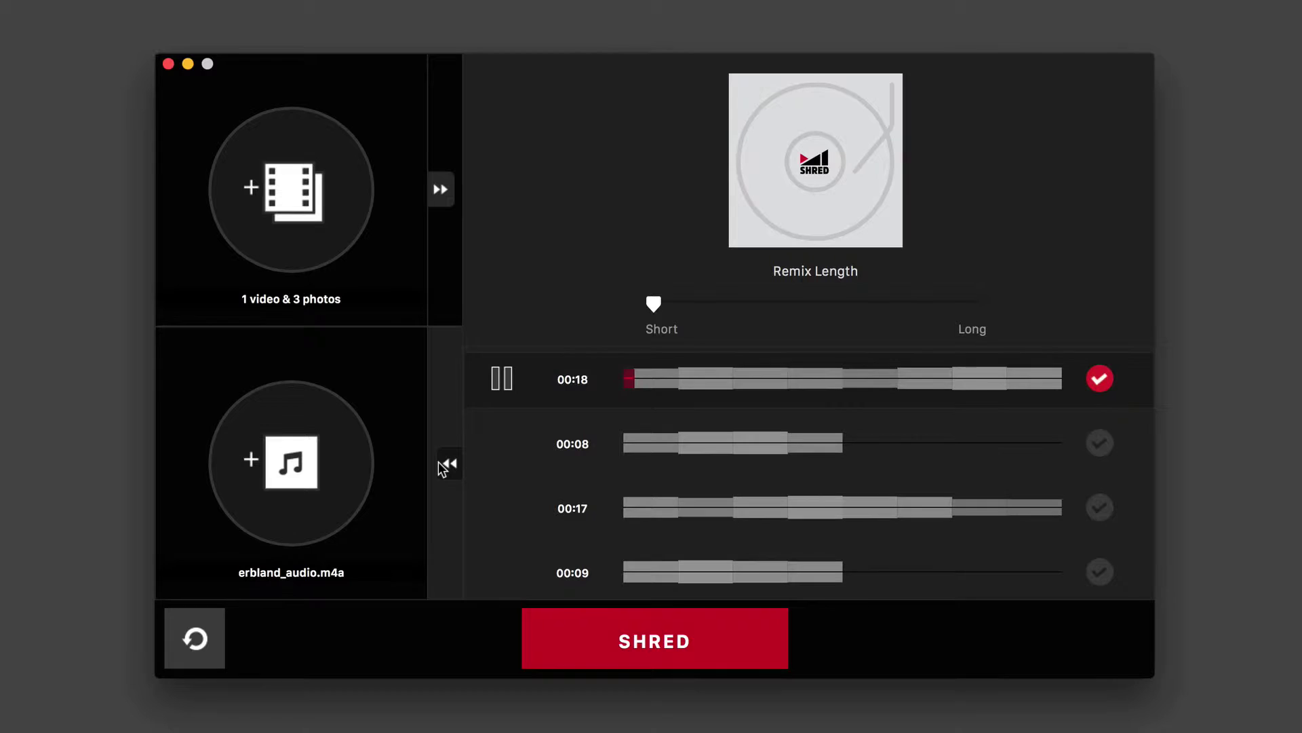
click(505, 378)
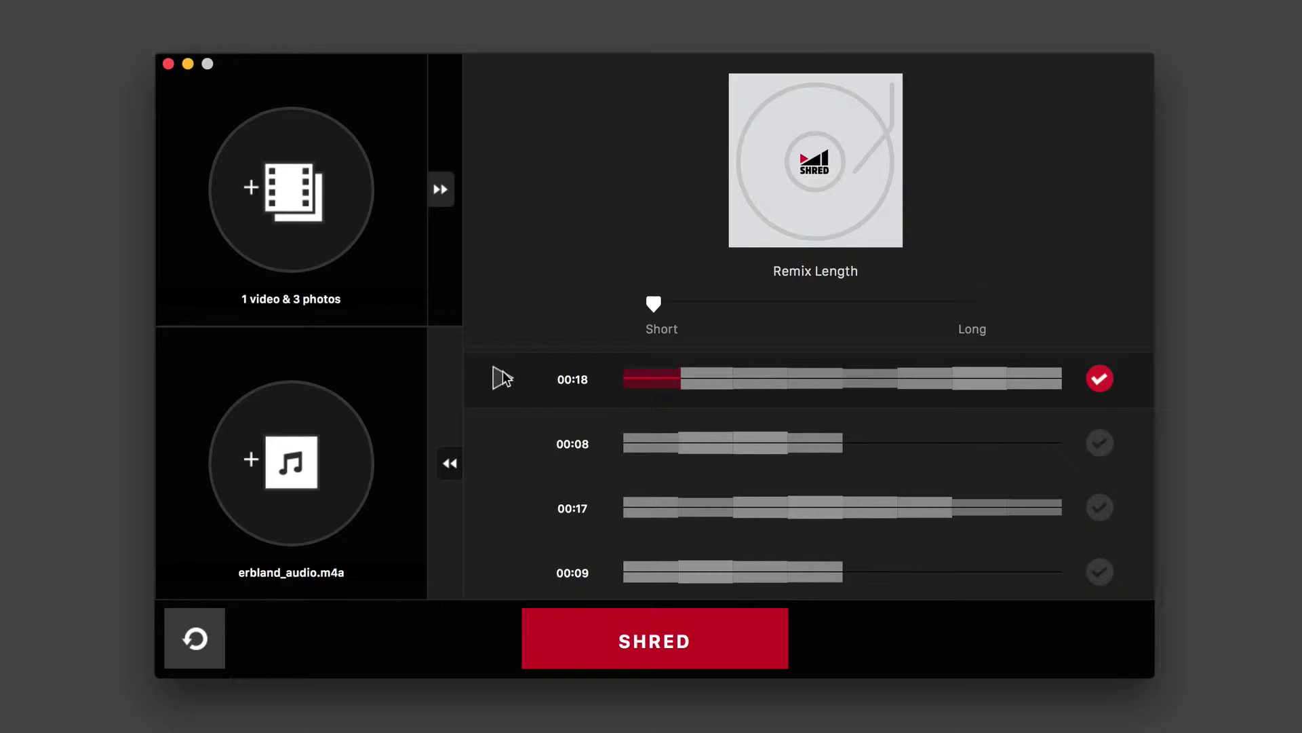
click(680, 445)
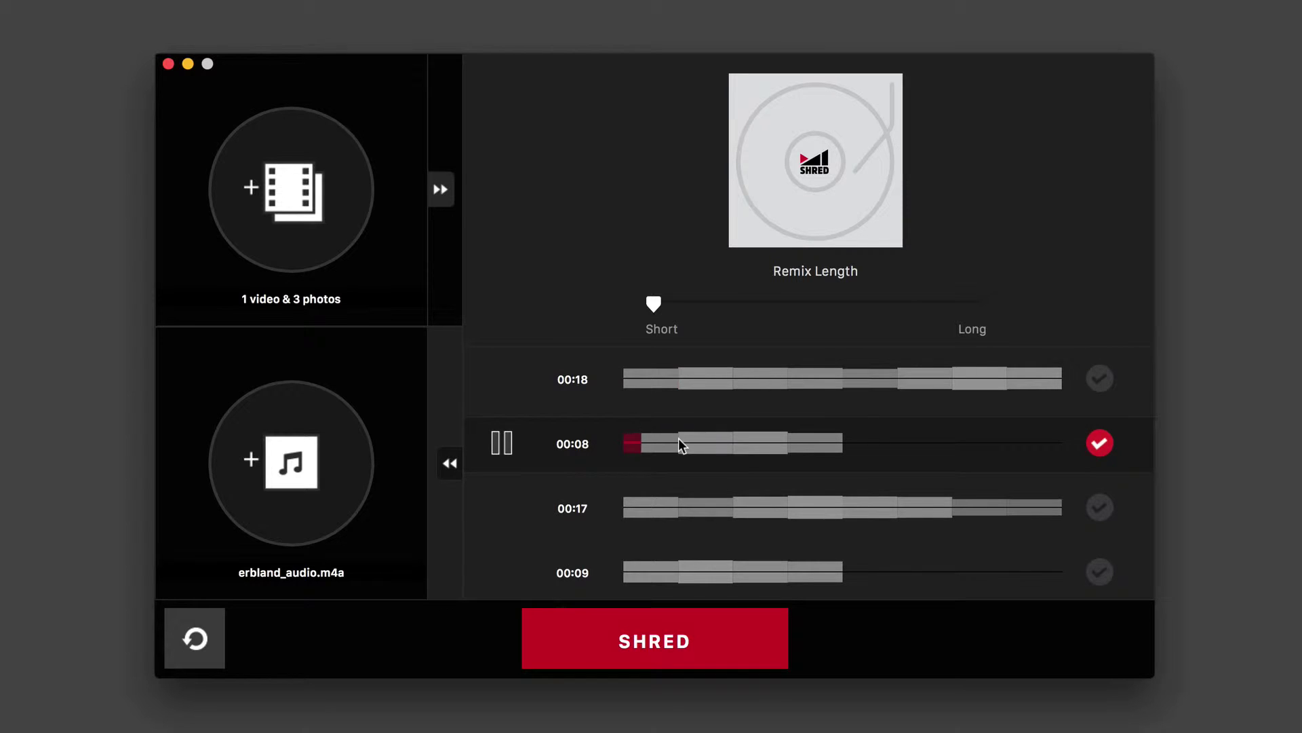
click(502, 442)
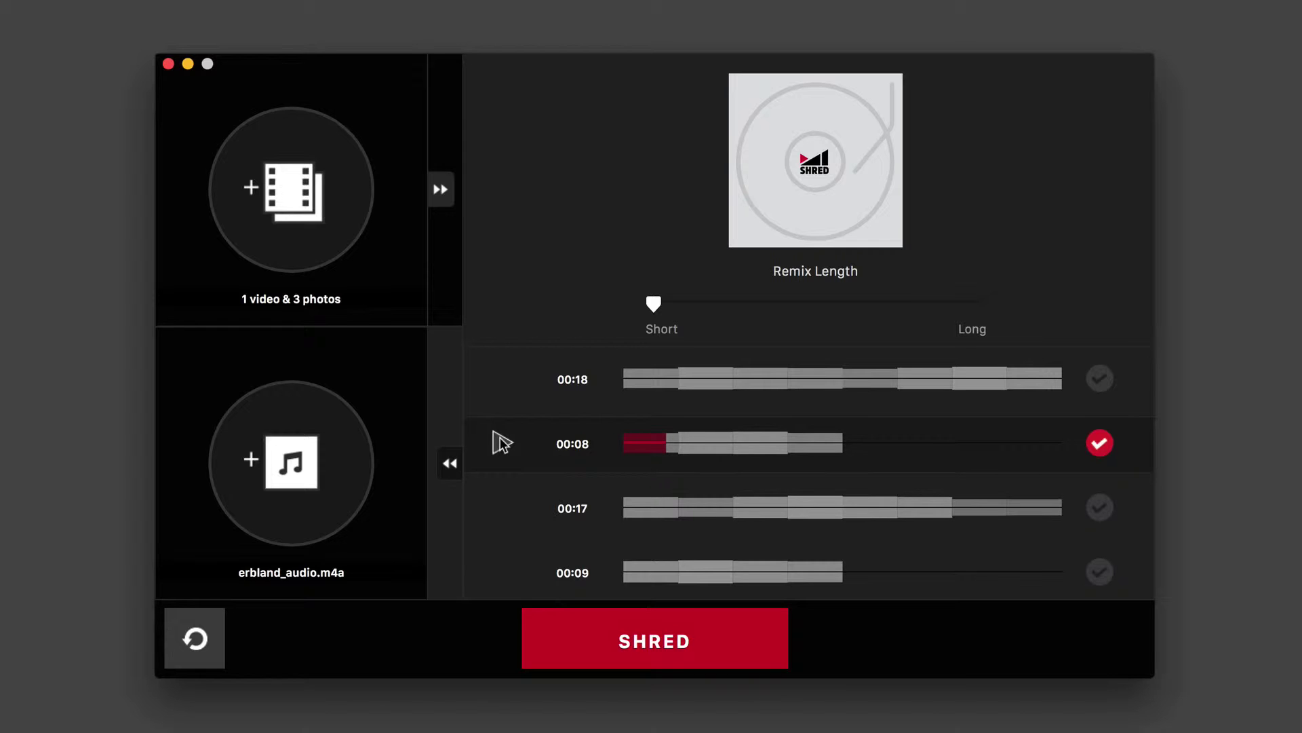
click(742, 561)
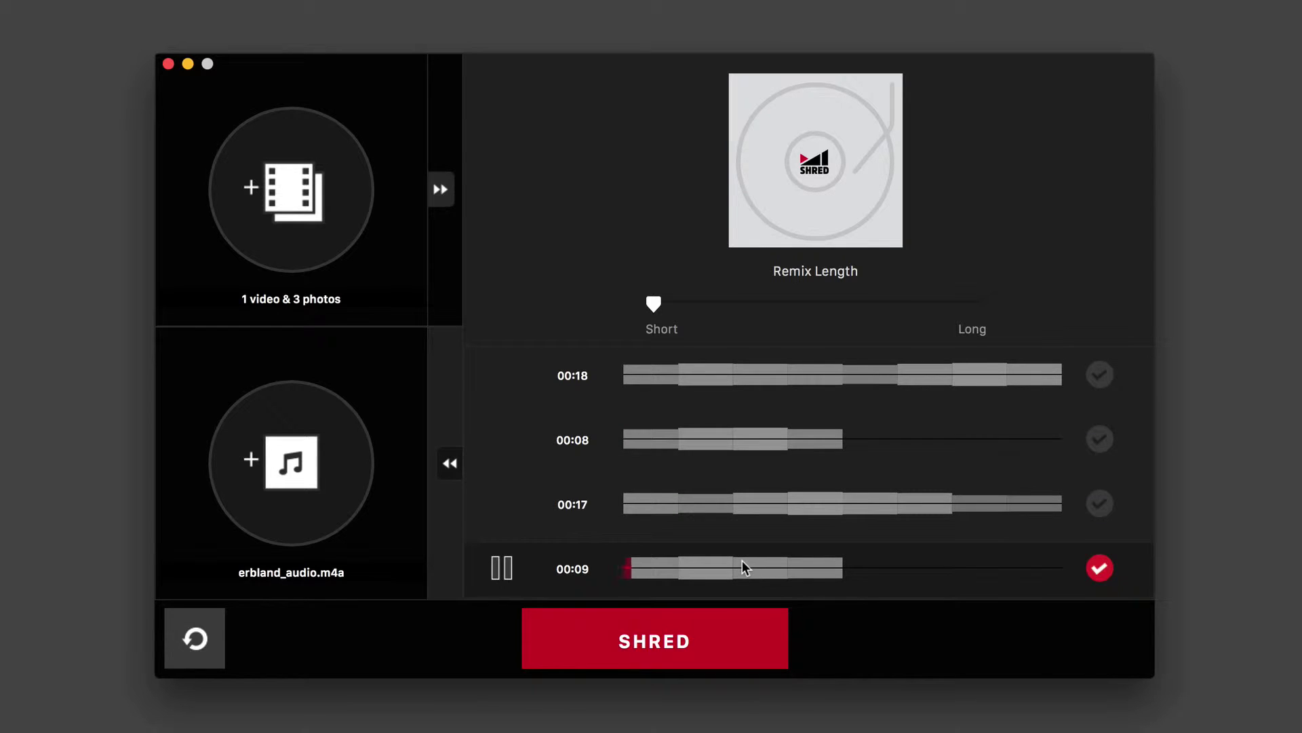
click(500, 567)
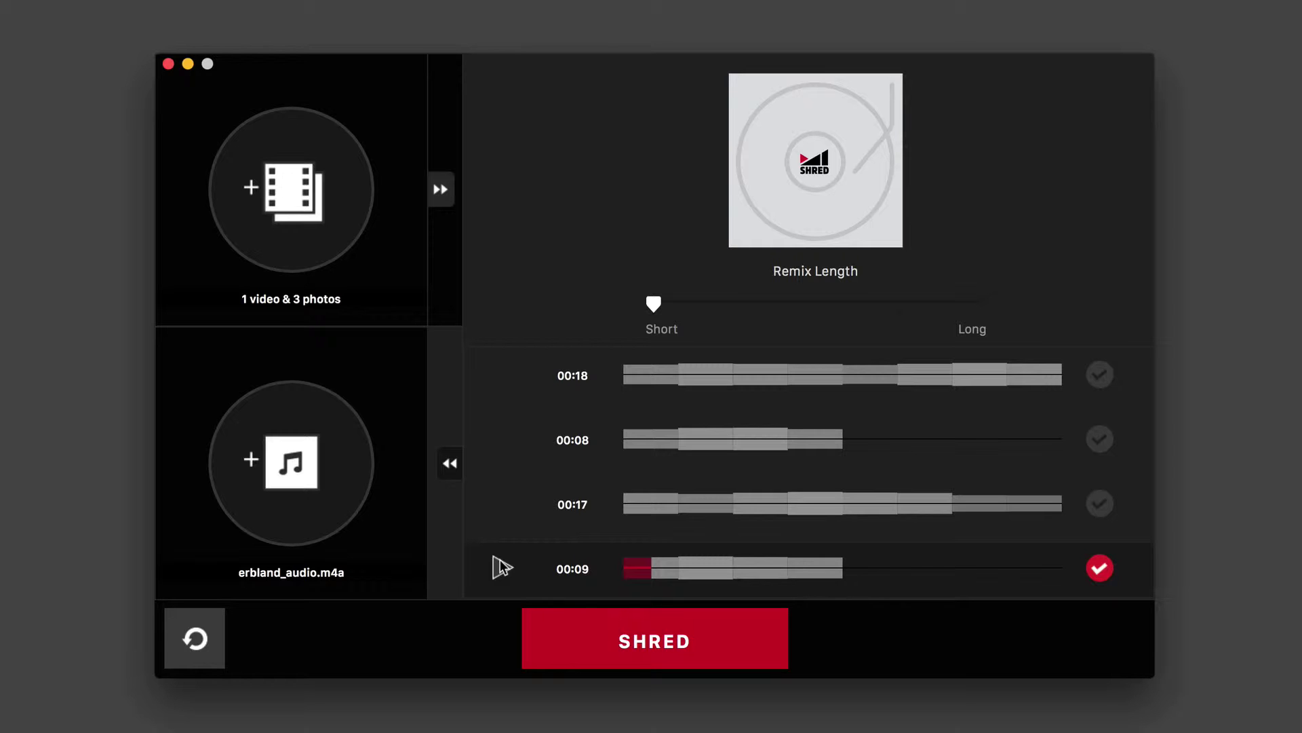
Build the movie from the concert clips and 00:09 remix with SHRED
click(638, 641)
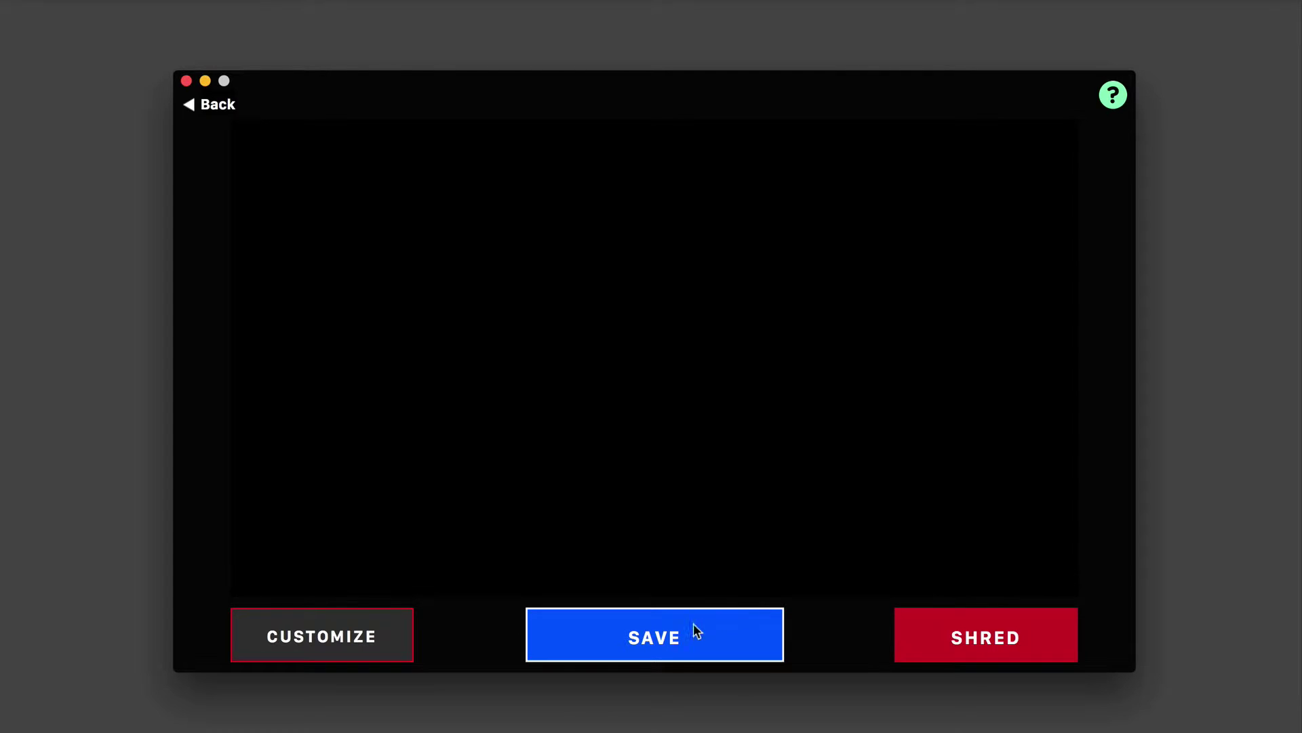
Save the finished movie and open the Shred Collection of saved movies
click(667, 637)
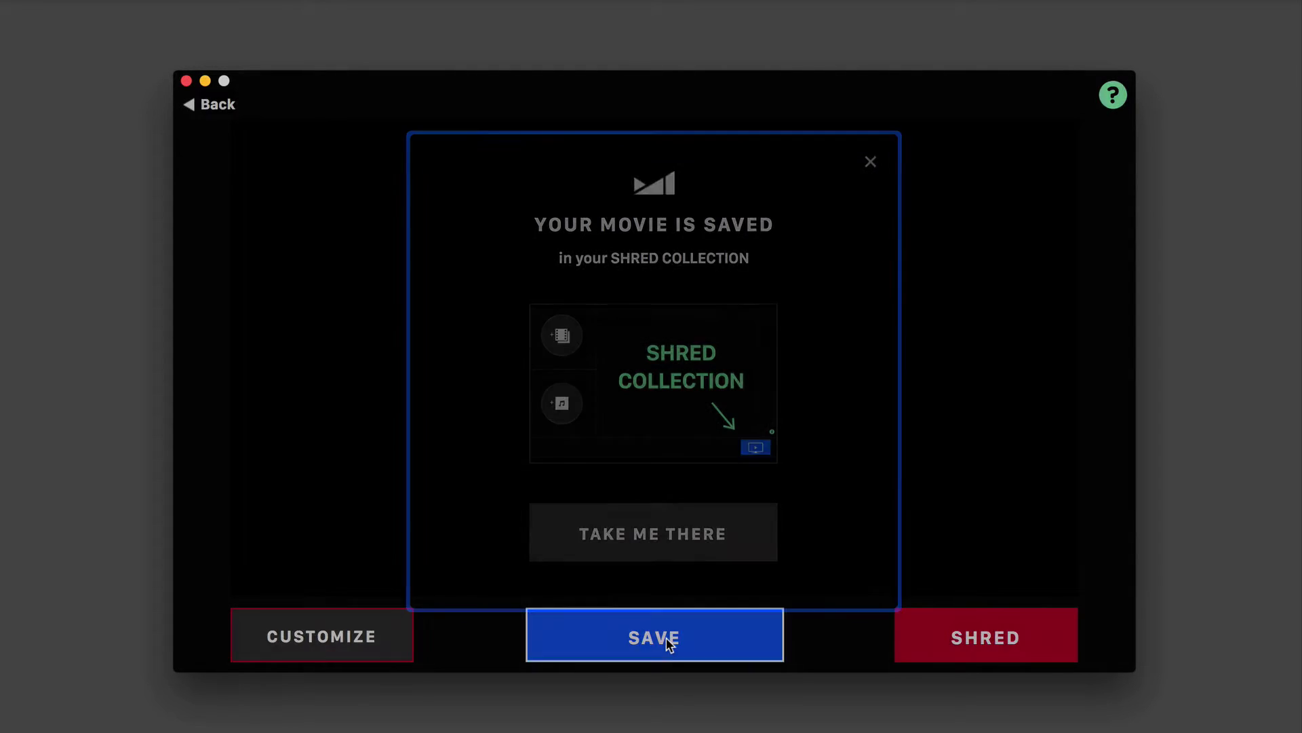
click(709, 541)
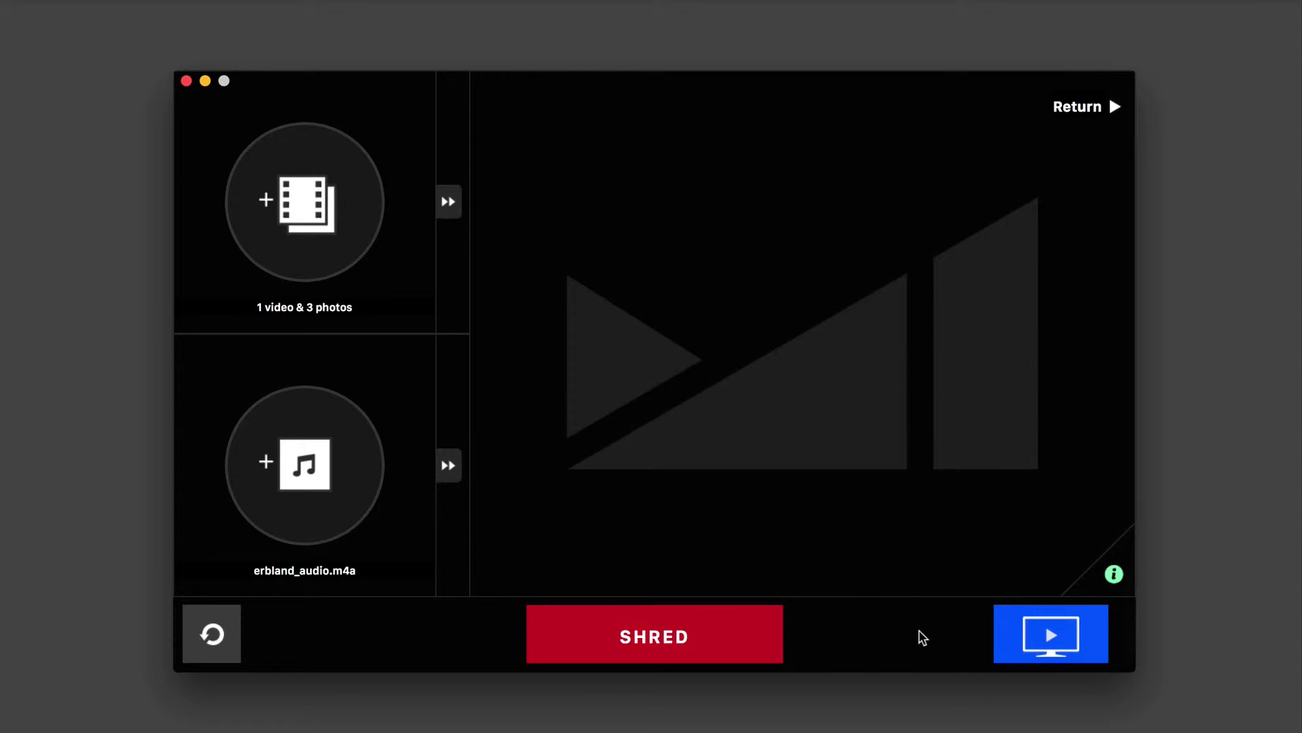
click(1039, 629)
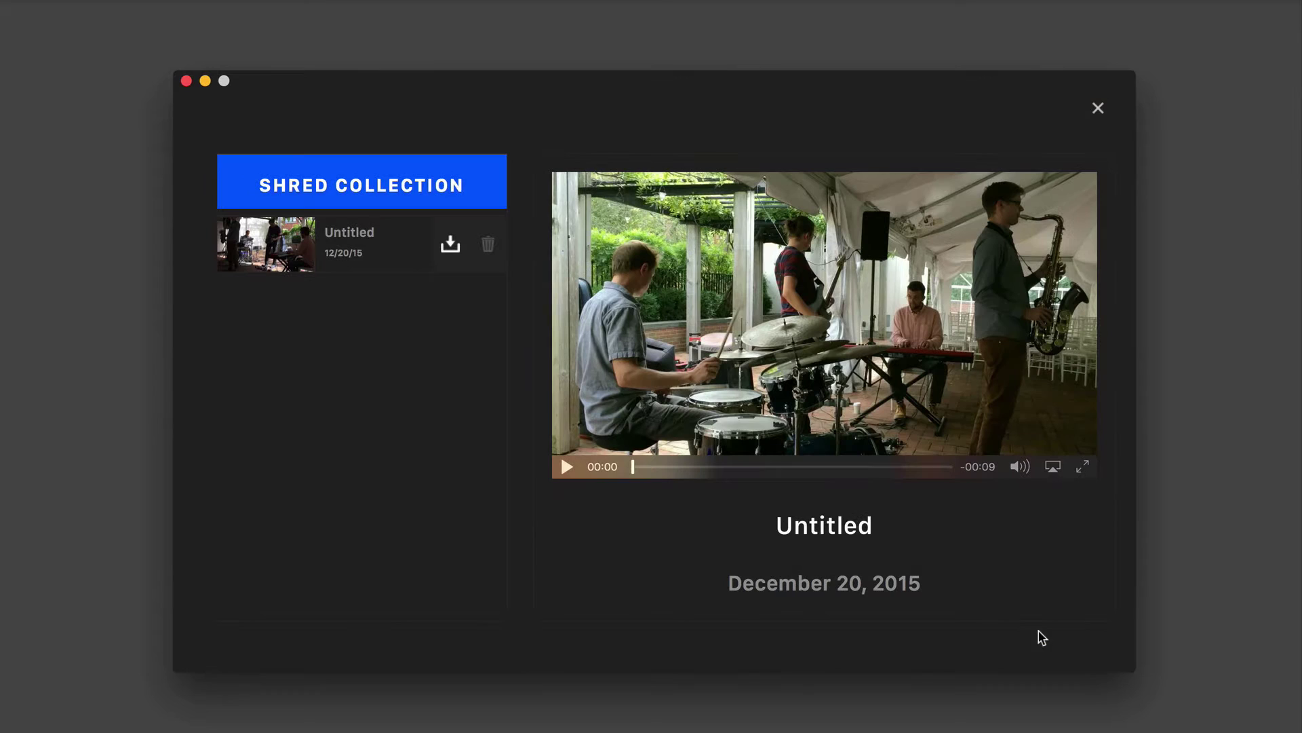
Replace the Untitled movie title with the quartet's band name
click(845, 526)
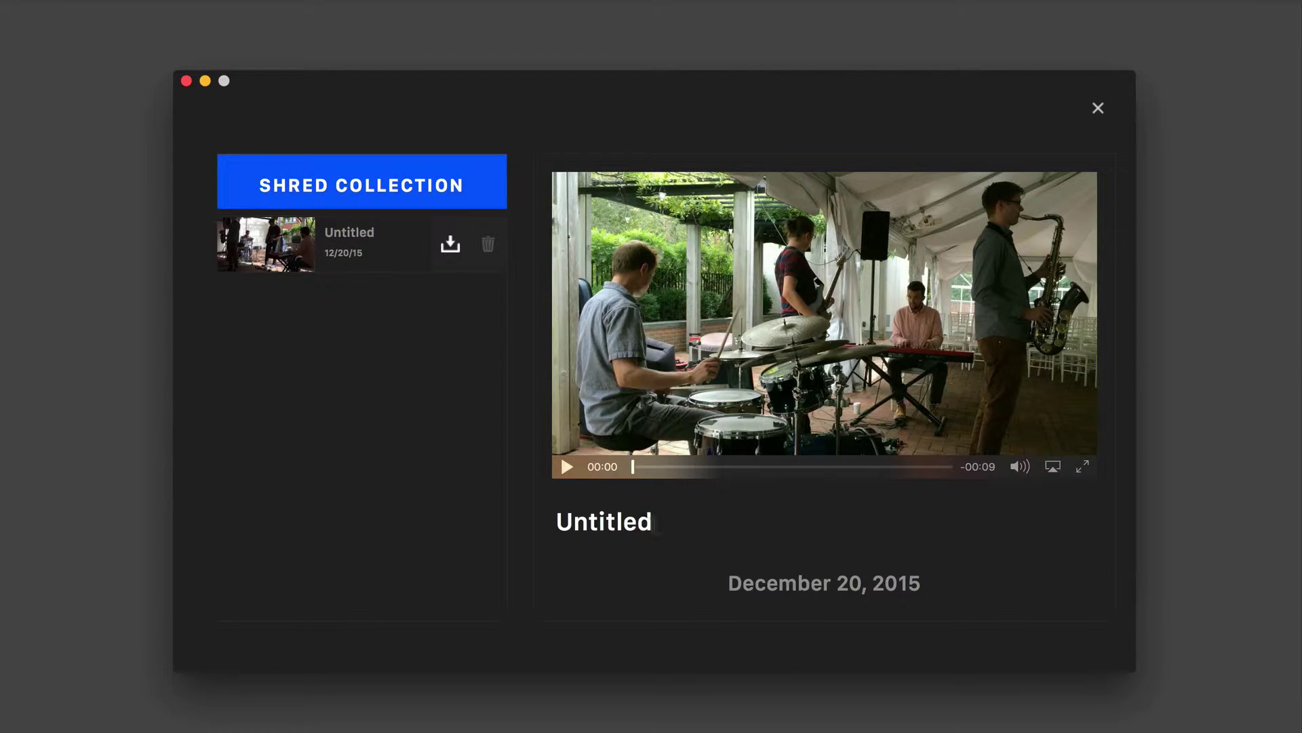
key(super+a)
text(Dan)
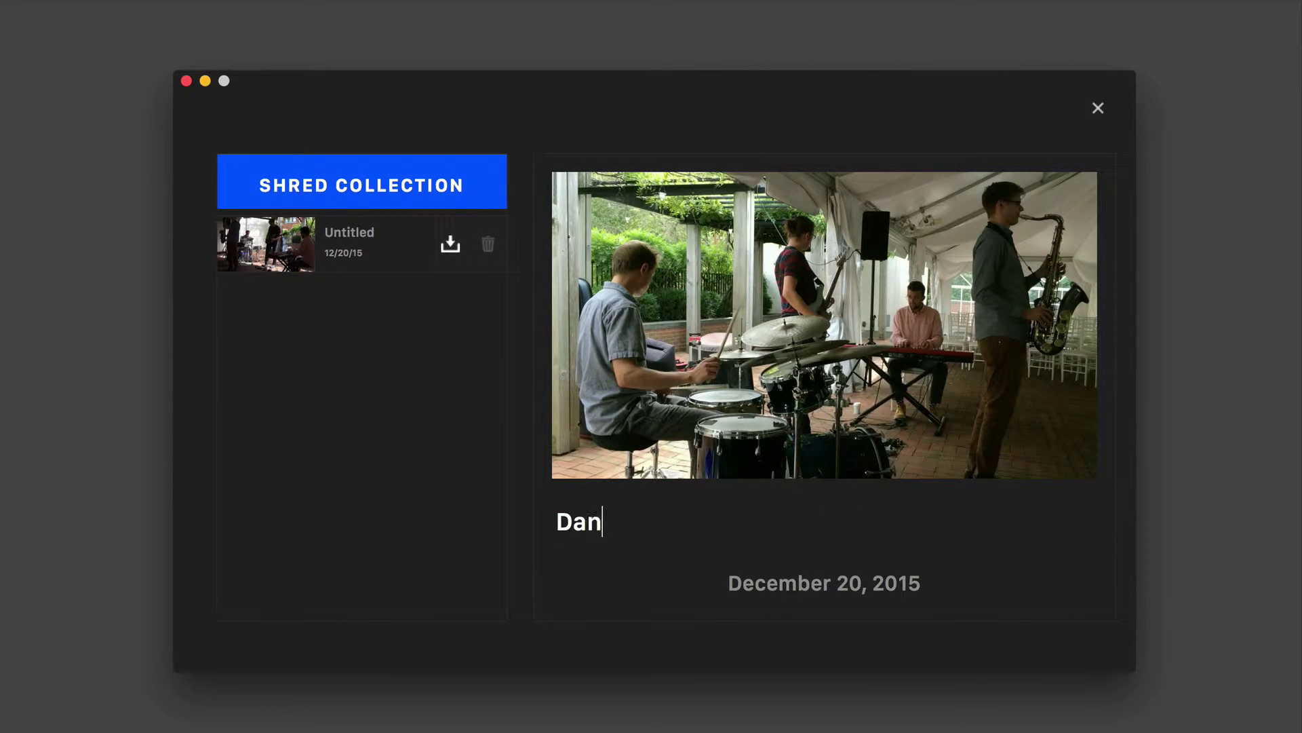
text( Erblan)
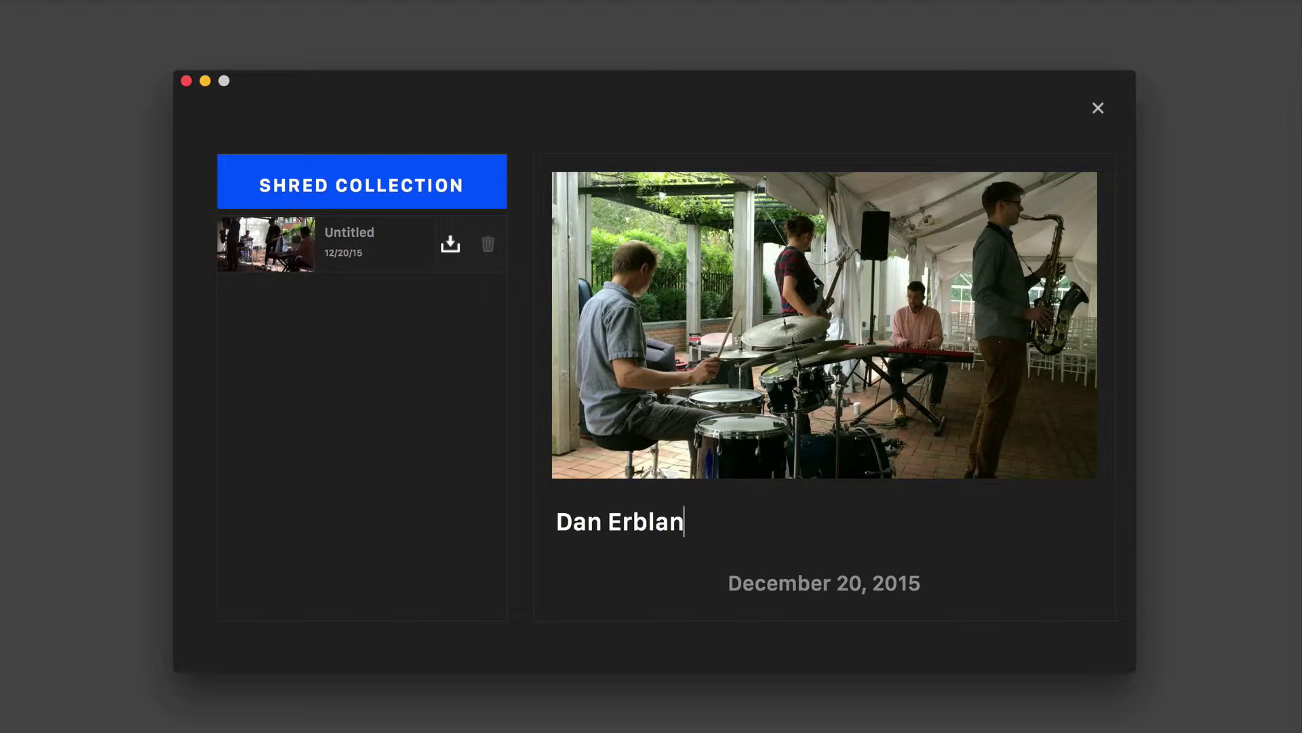
text(d Quartet)
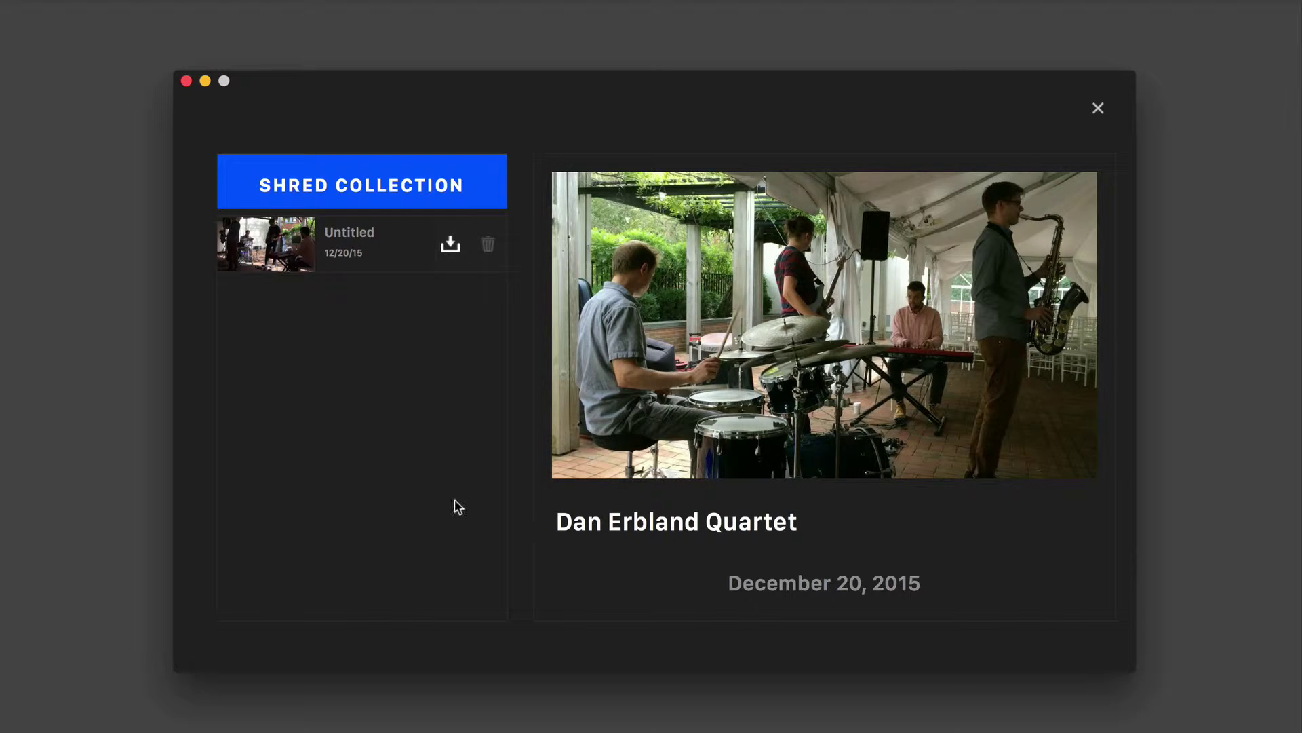
key(Return)
mouse_move(445, 234)
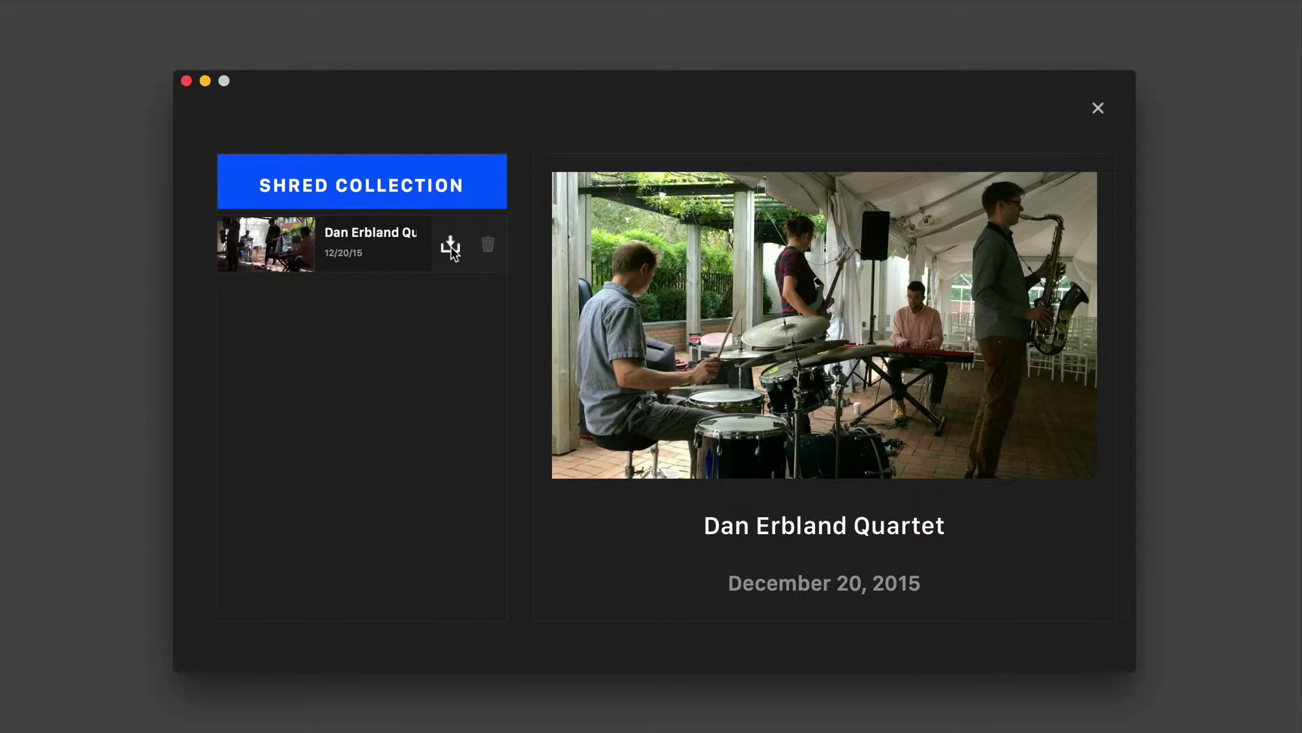
Export the titled concert movie as a file to the Desktop
click(451, 249)
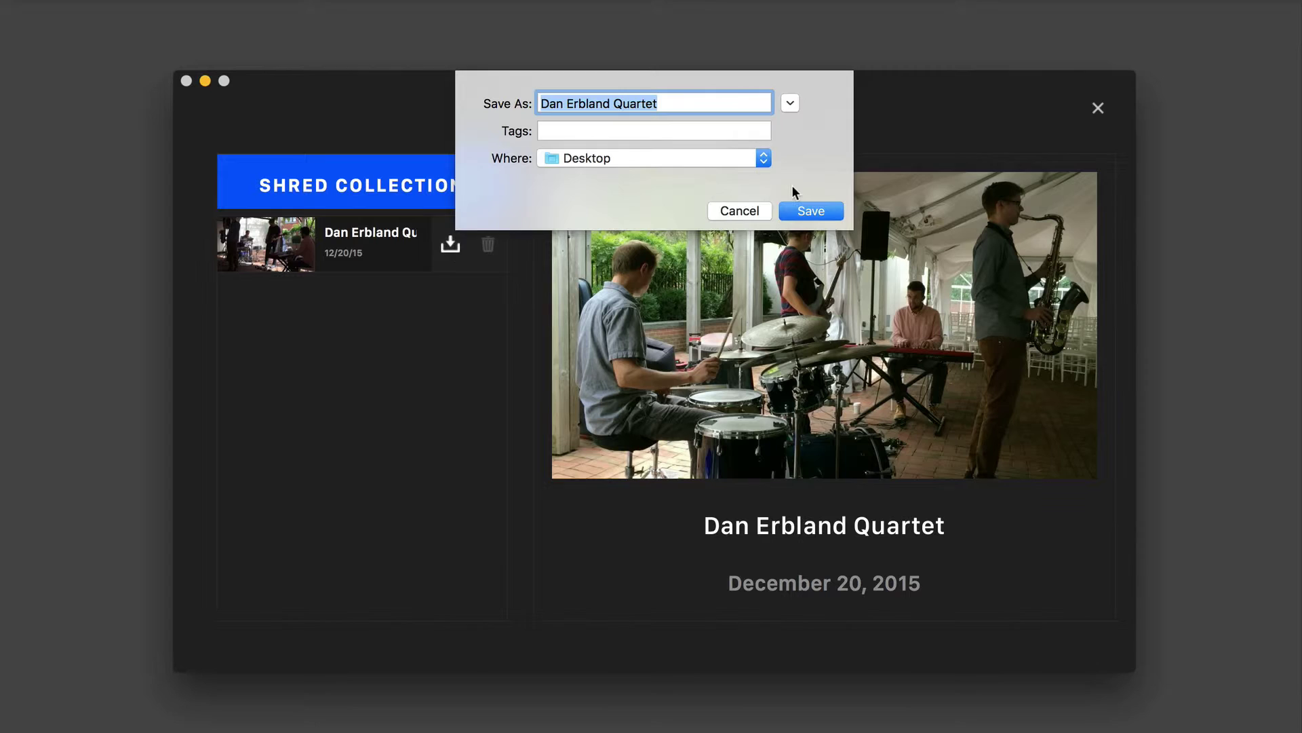
click(807, 211)
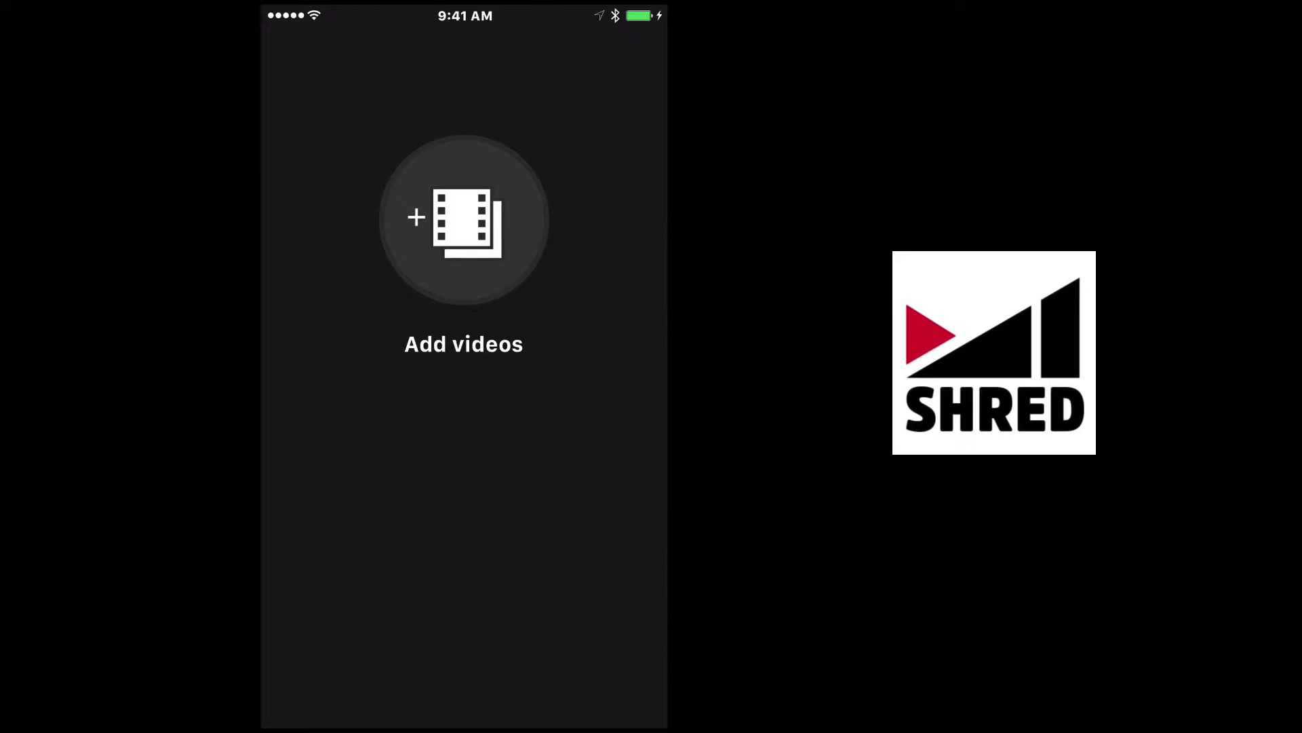
Pick three photos and the 00:46 video from the concert album for the new movie
click(464, 220)
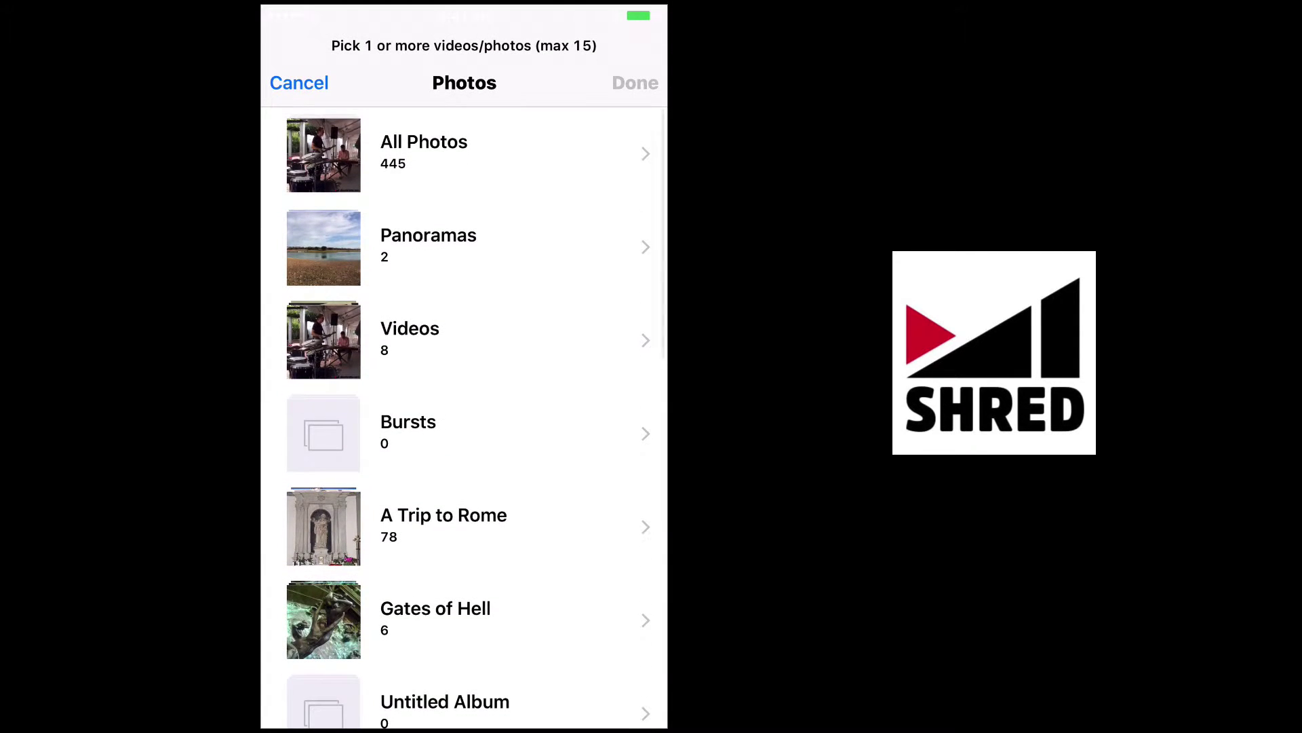
scroll(464, 417, down, 10)
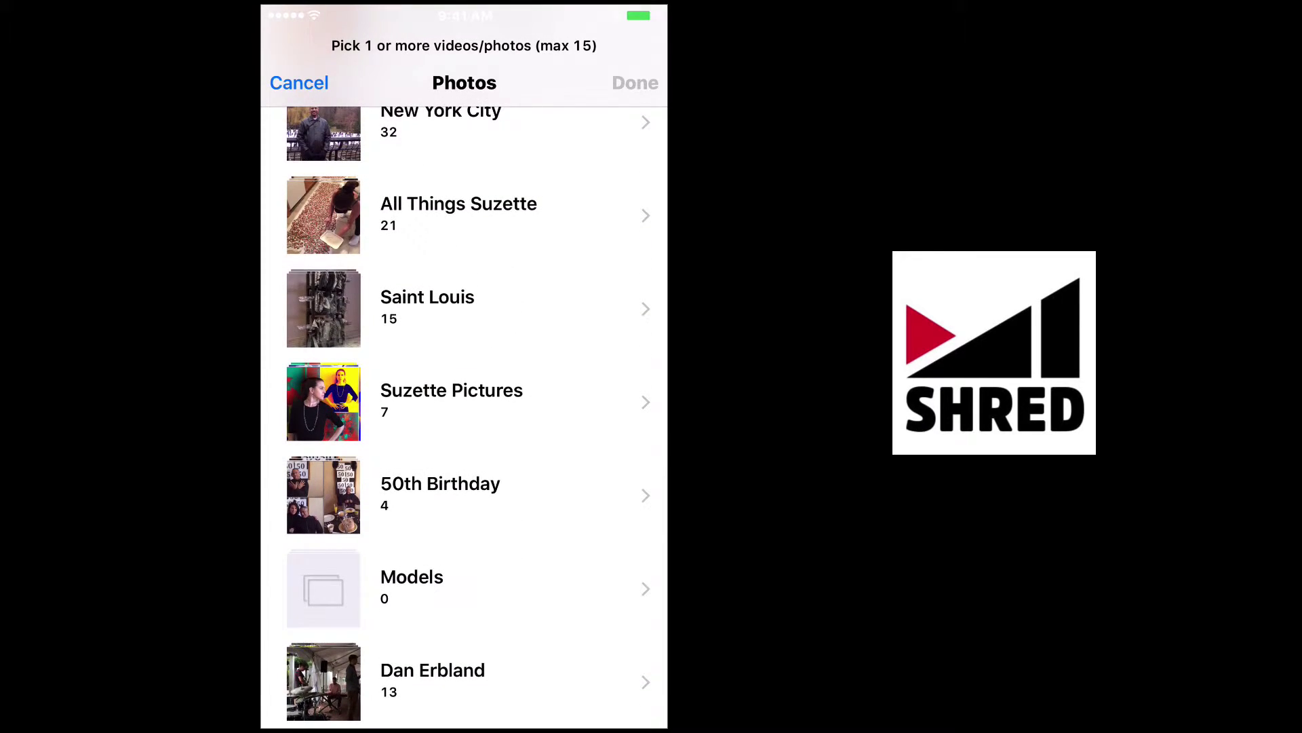
click(464, 682)
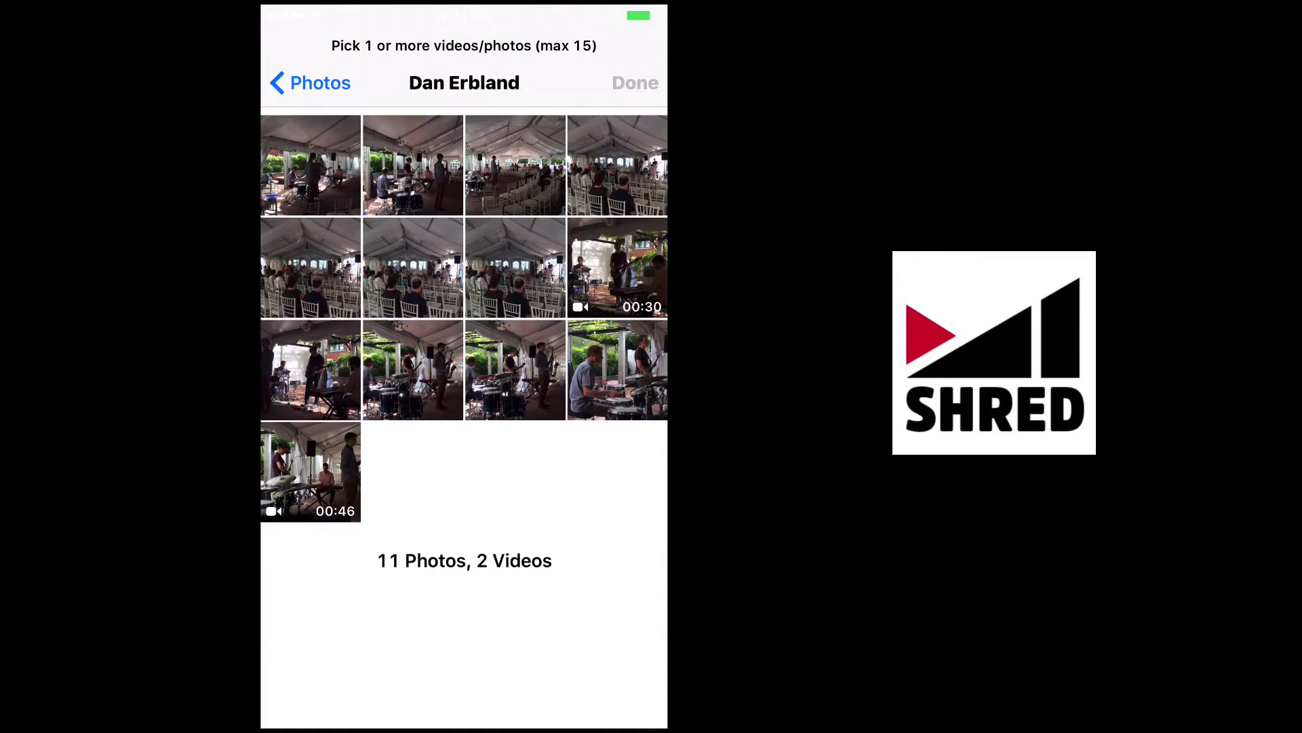
click(310, 165)
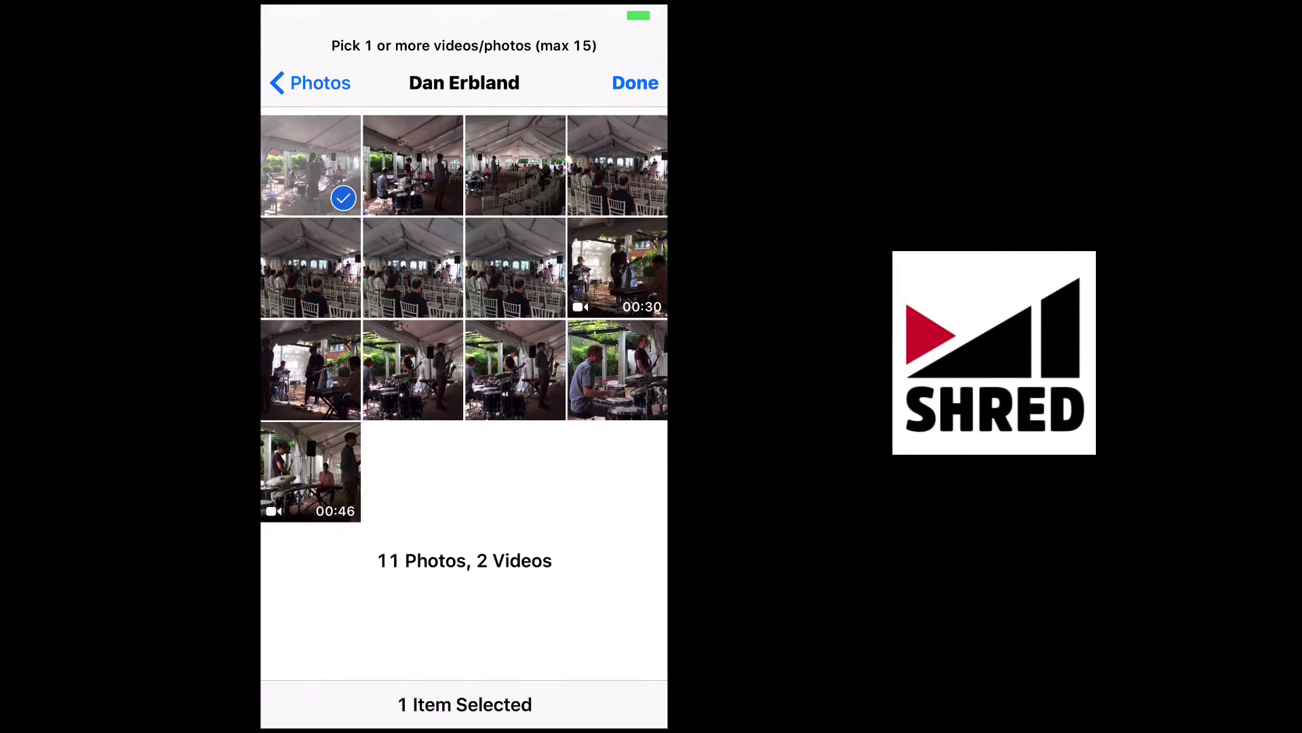
click(413, 165)
click(515, 369)
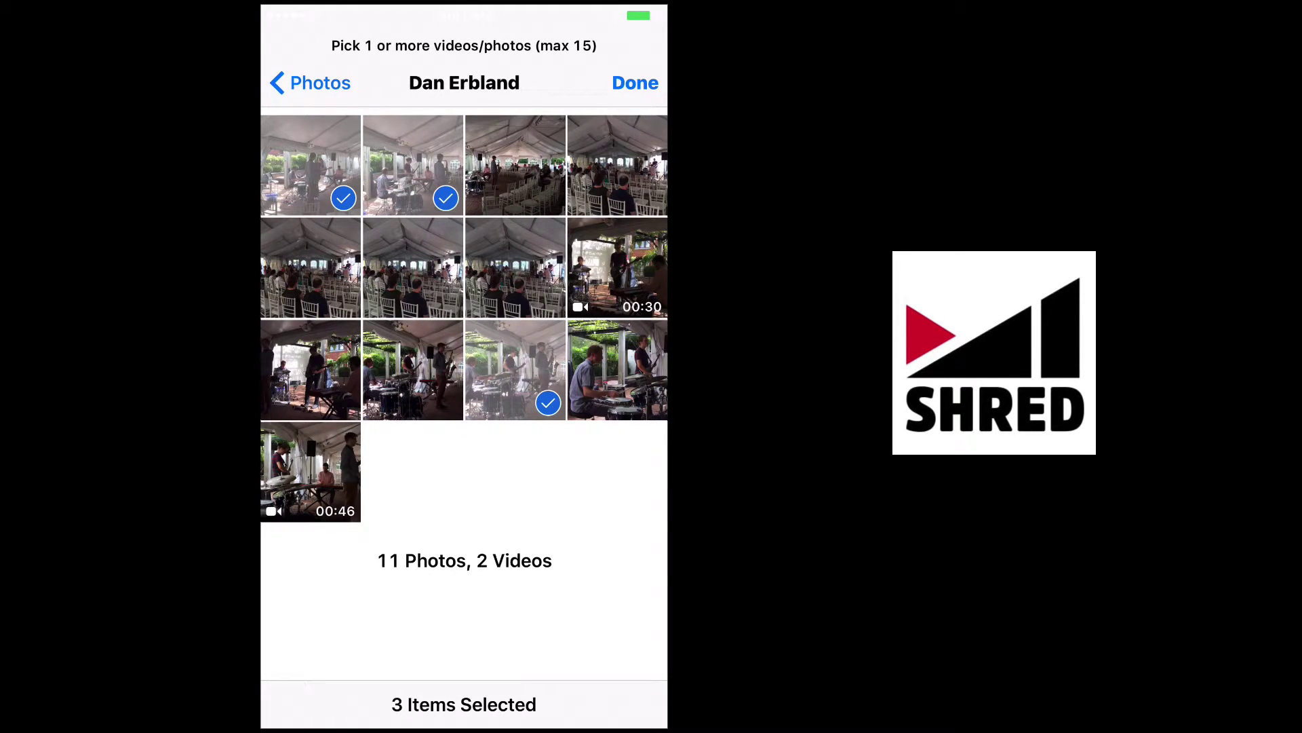
click(310, 472)
click(635, 83)
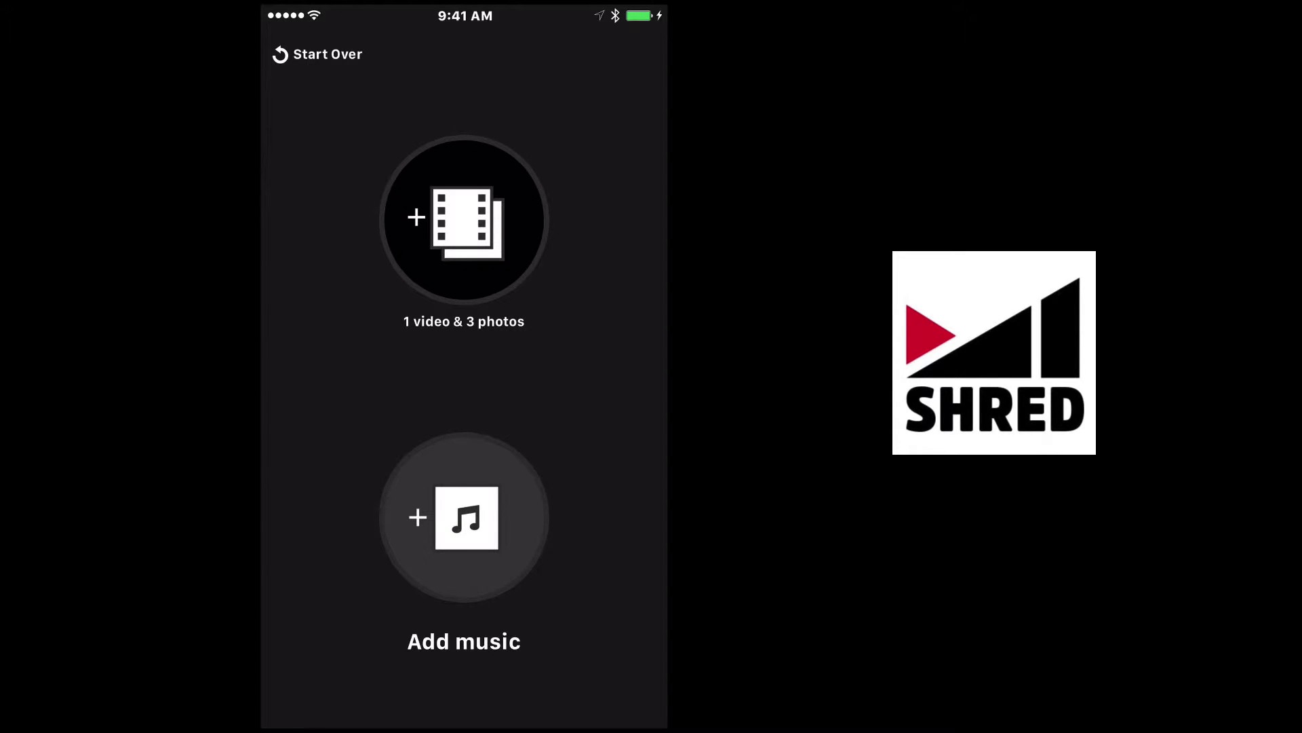
Add music from My Music to bring up the library's track picker
click(465, 517)
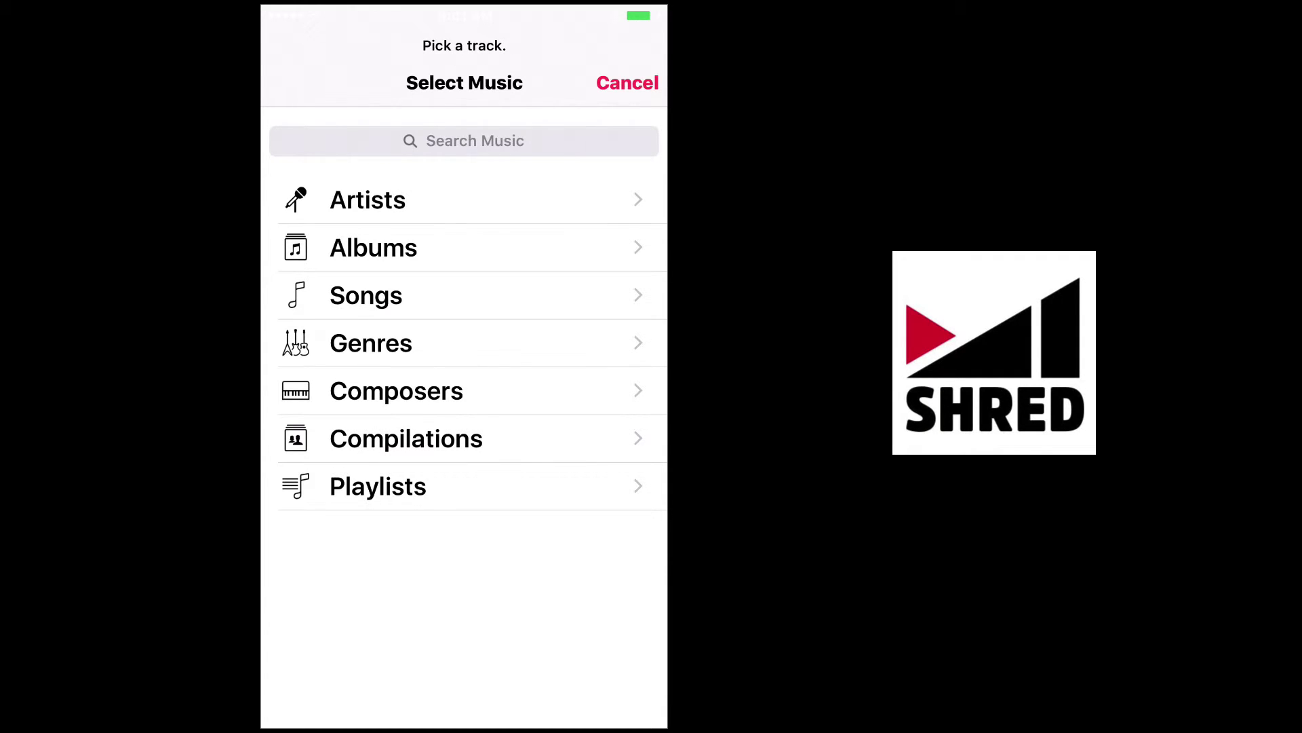
Set the first track of the band's own playlist as the soundtrack
click(377, 487)
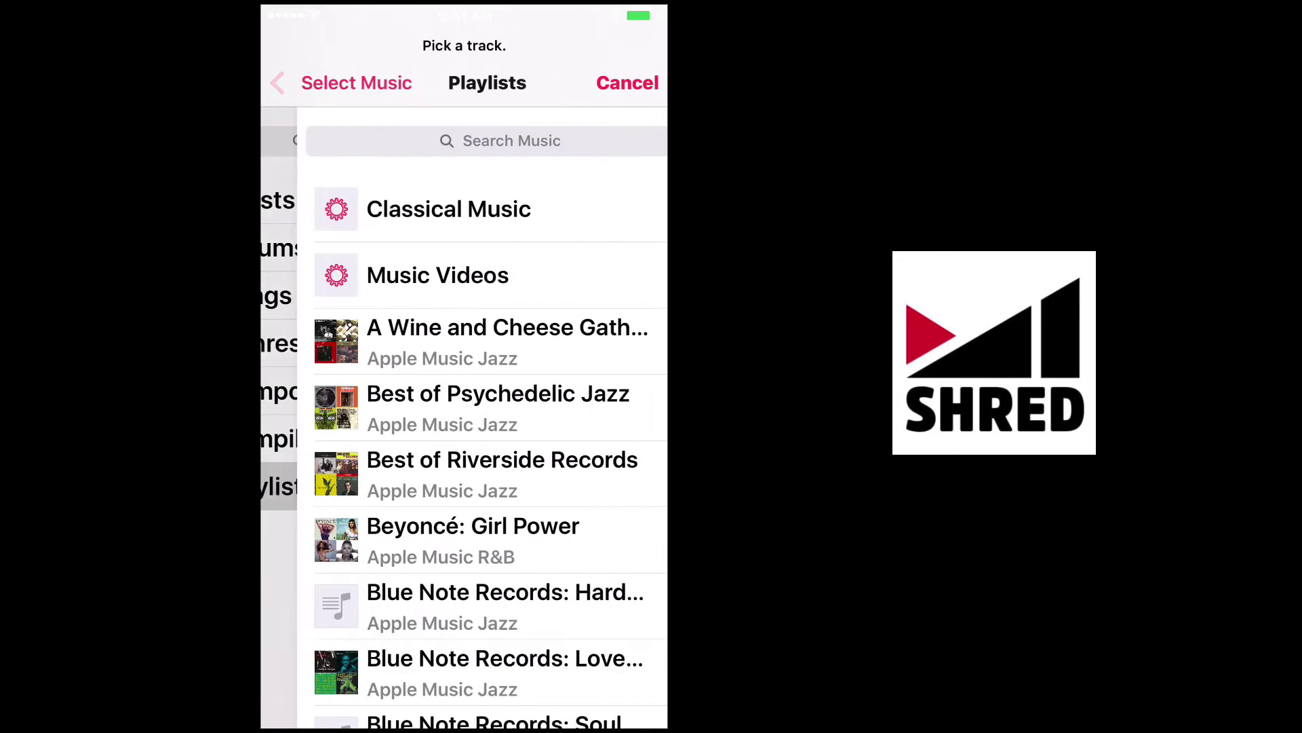
scroll(464, 417, down, 15)
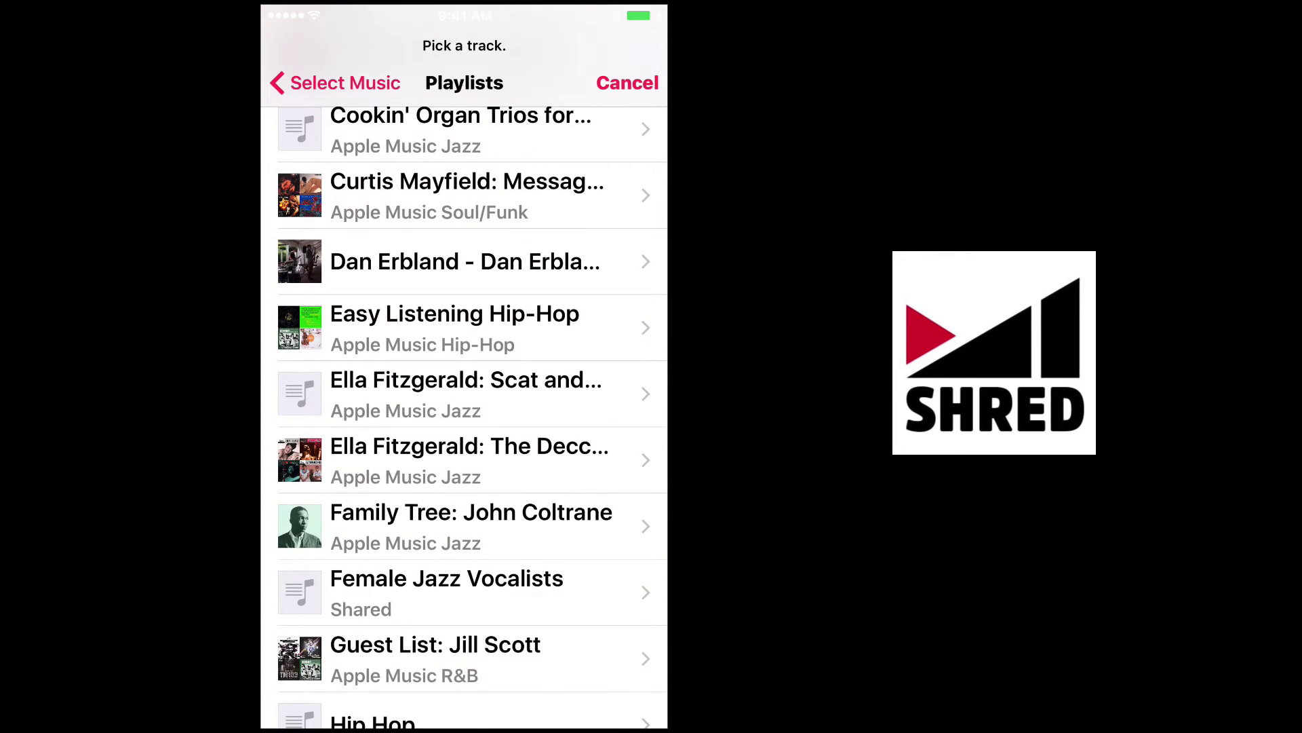
scroll(464, 417, down, 10)
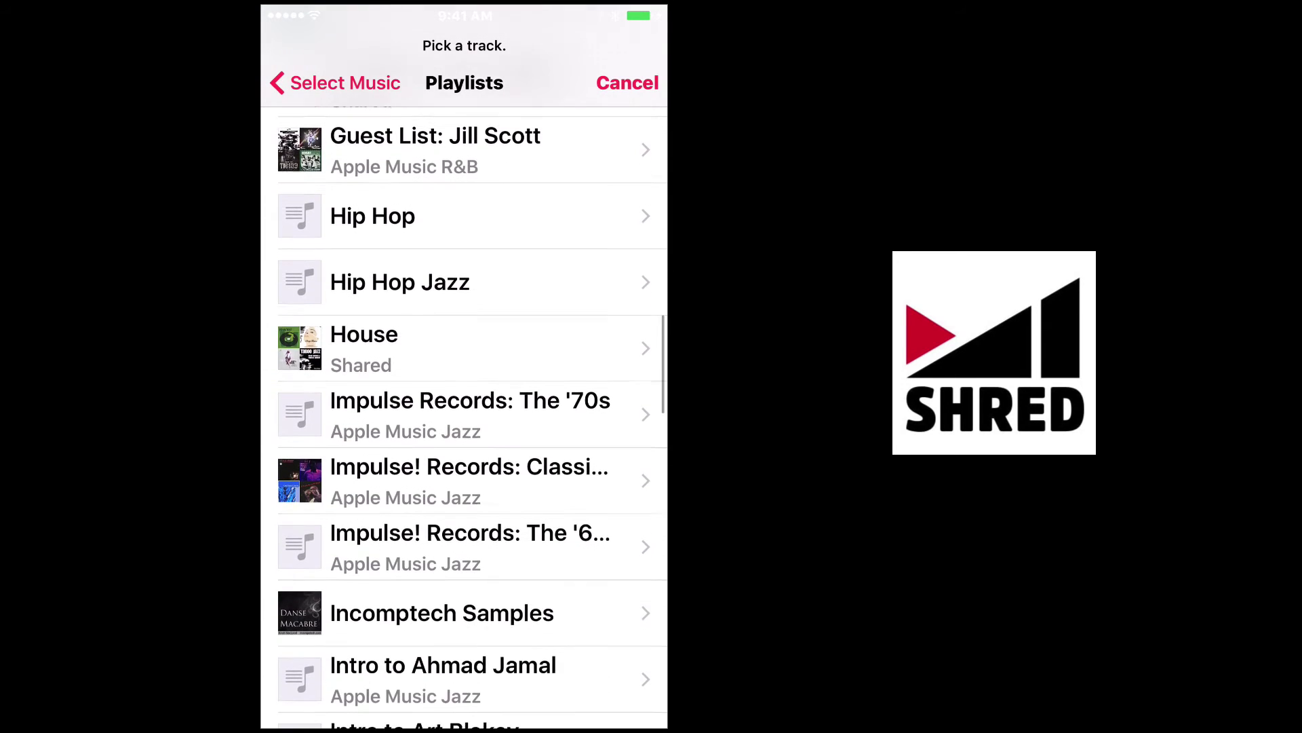
scroll(464, 417, up, 6)
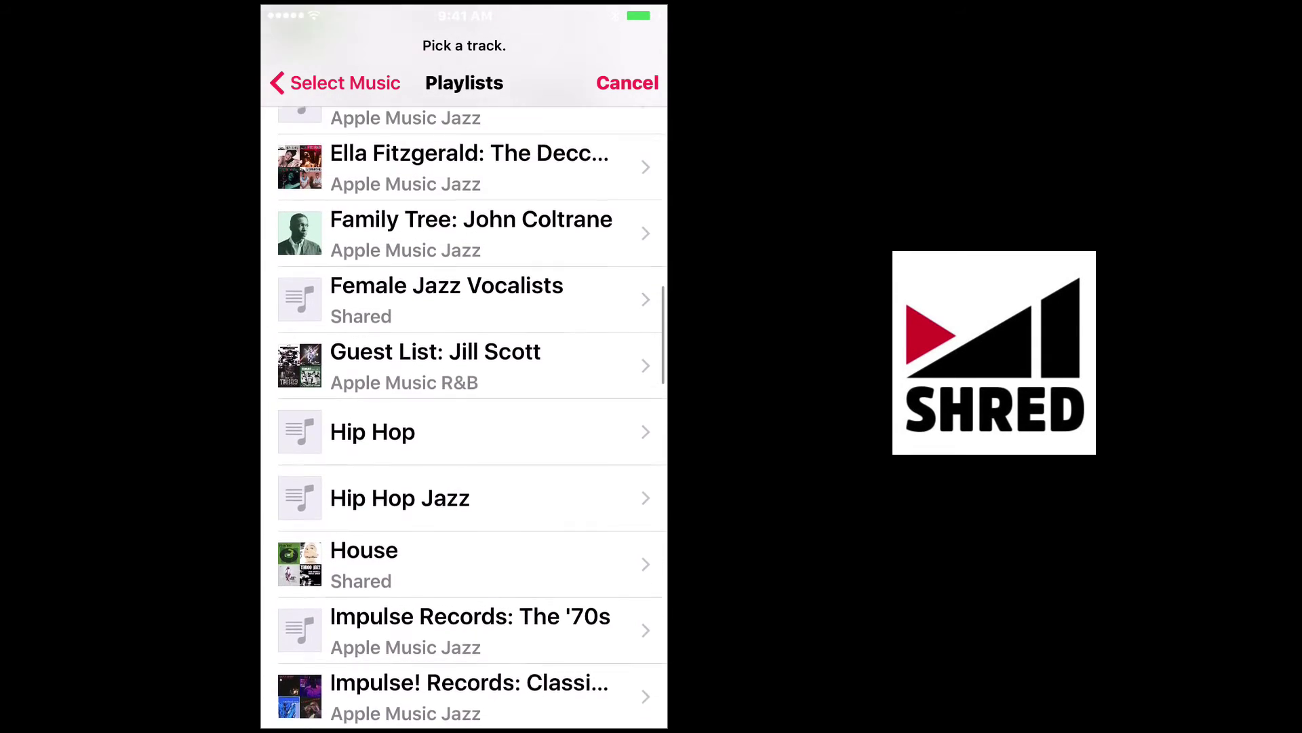
scroll(464, 417, up, 5)
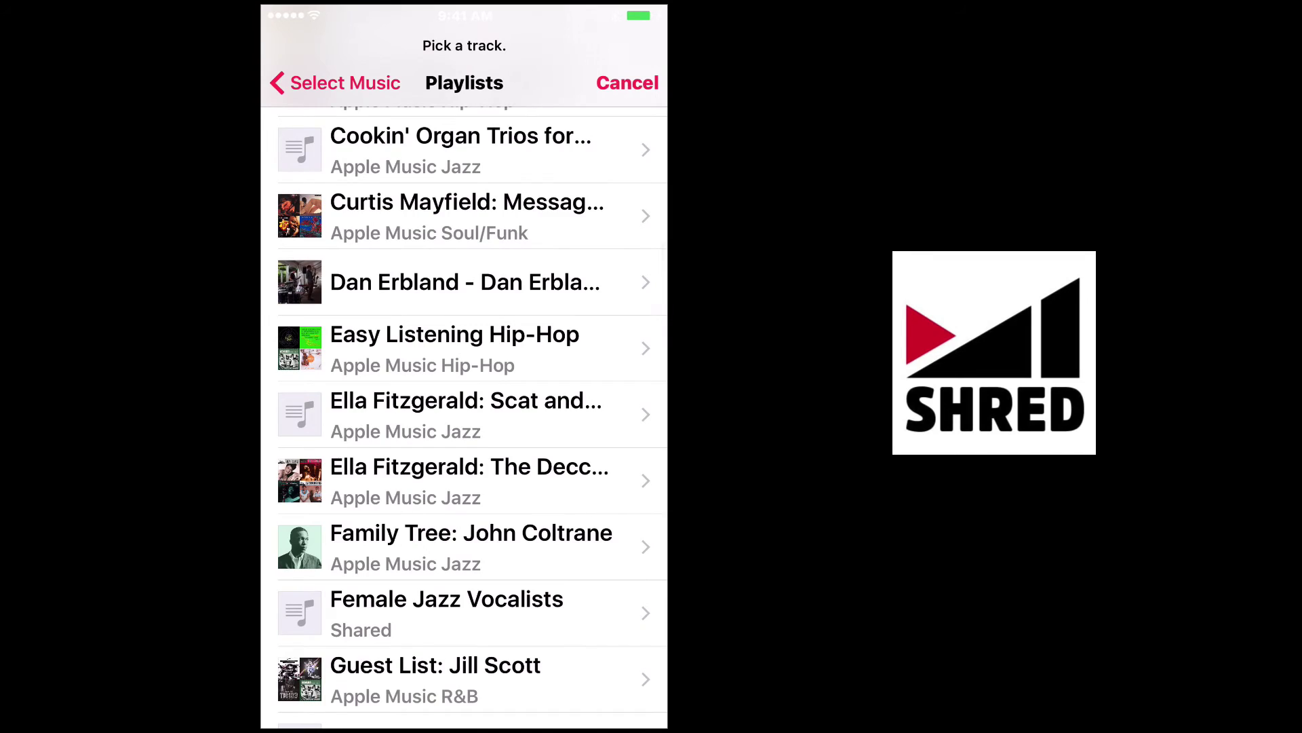
click(434, 279)
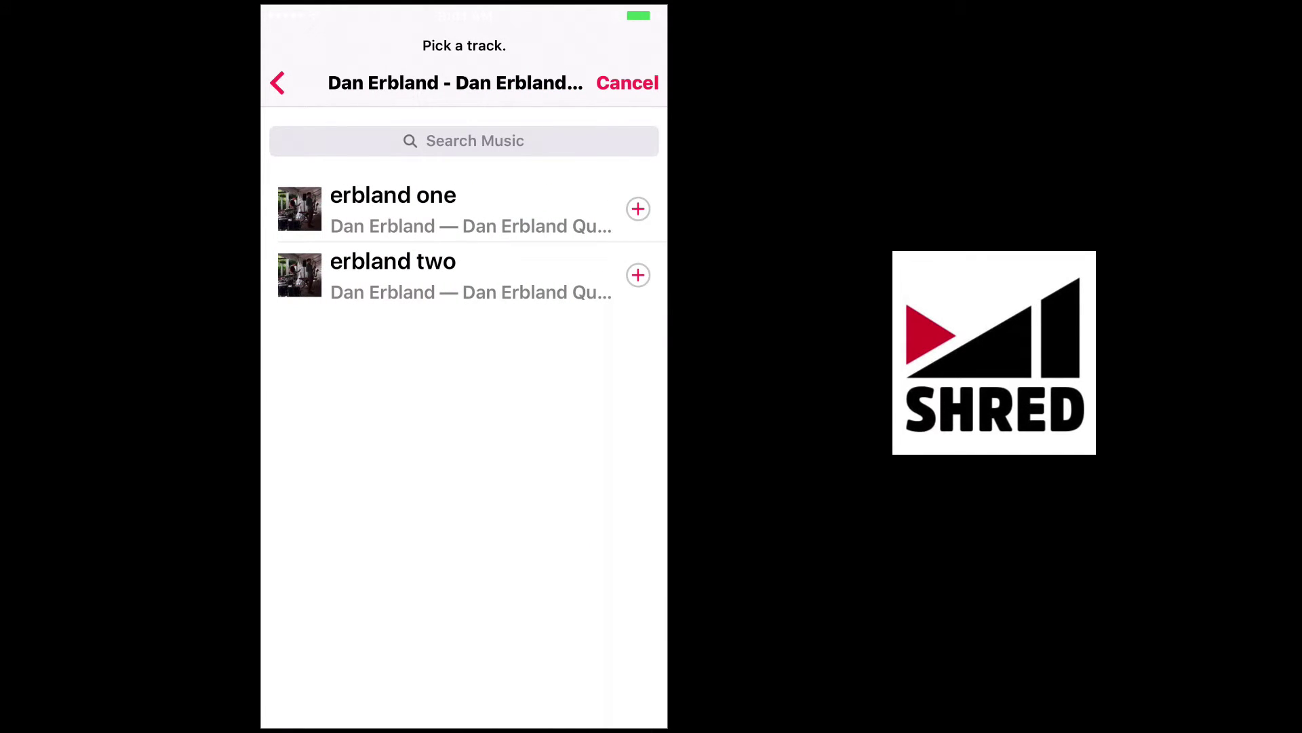
click(406, 208)
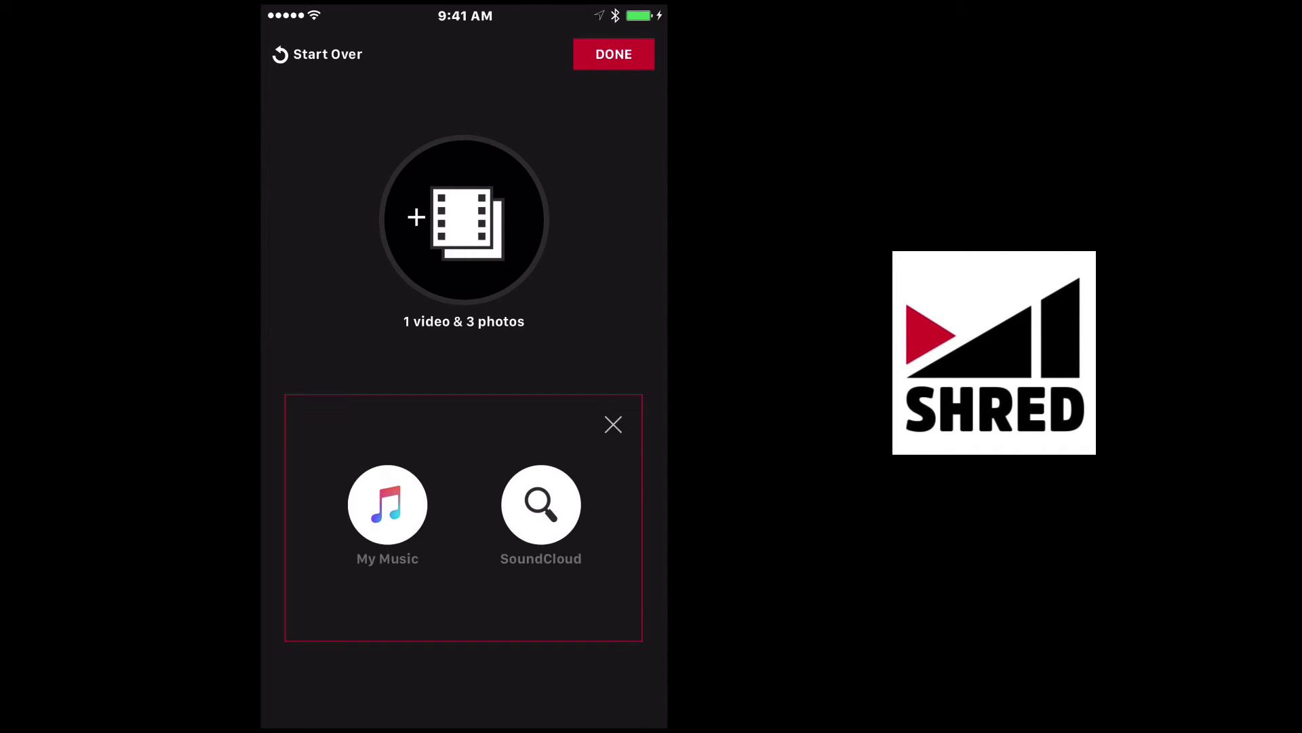
Search SoundCloud for the band and replace the soundtrack with its track Aerospace
click(540, 504)
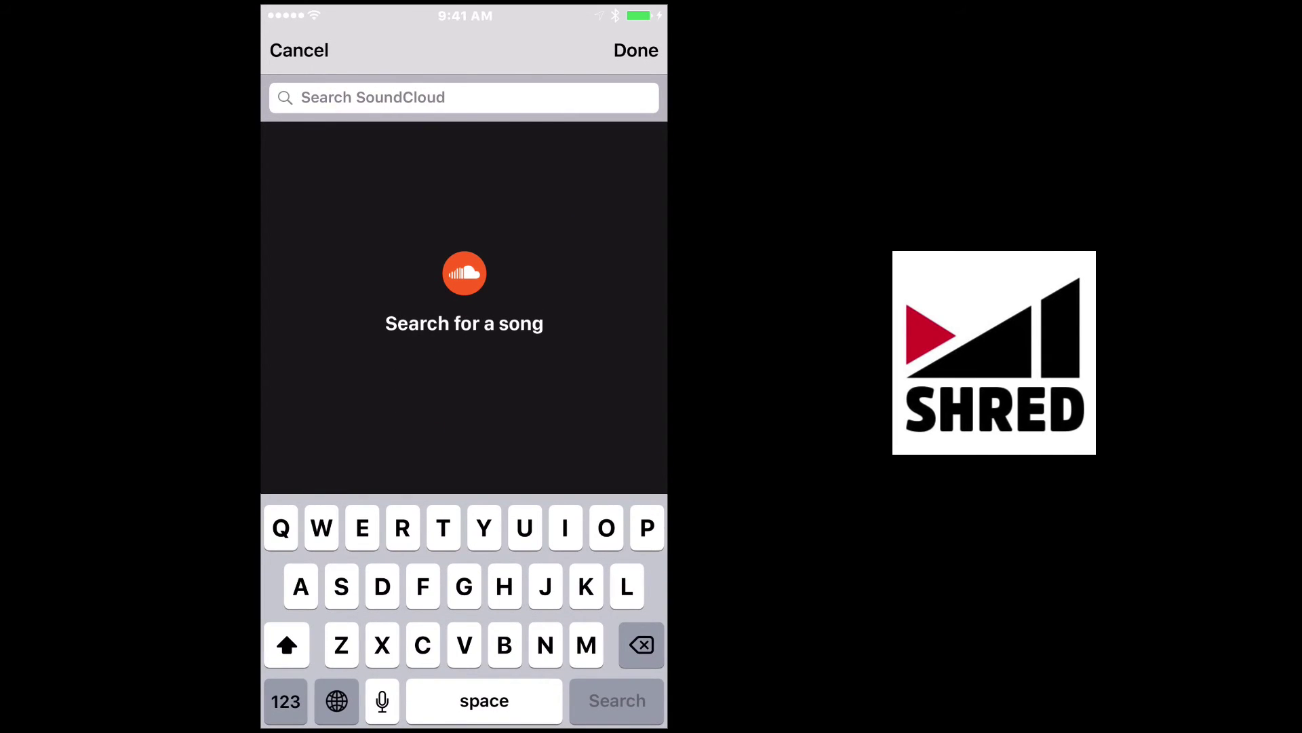
text(Da)
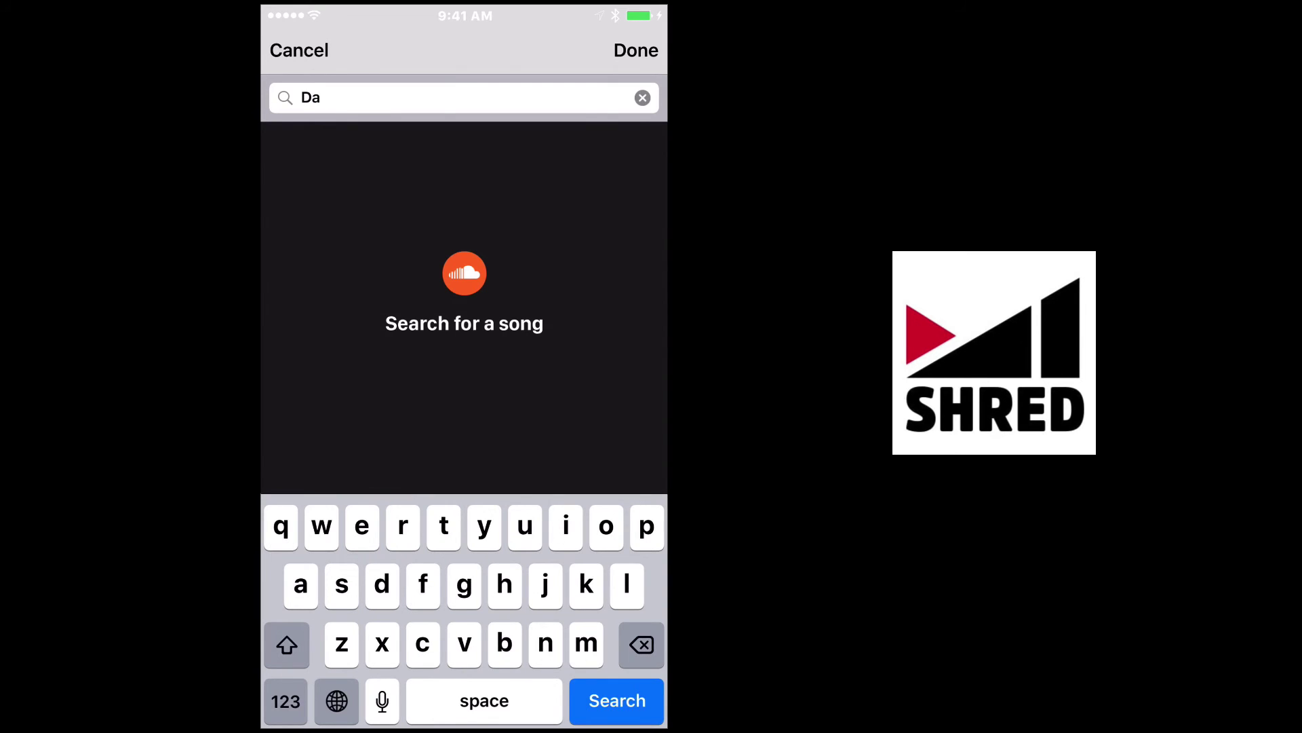
text(n er)
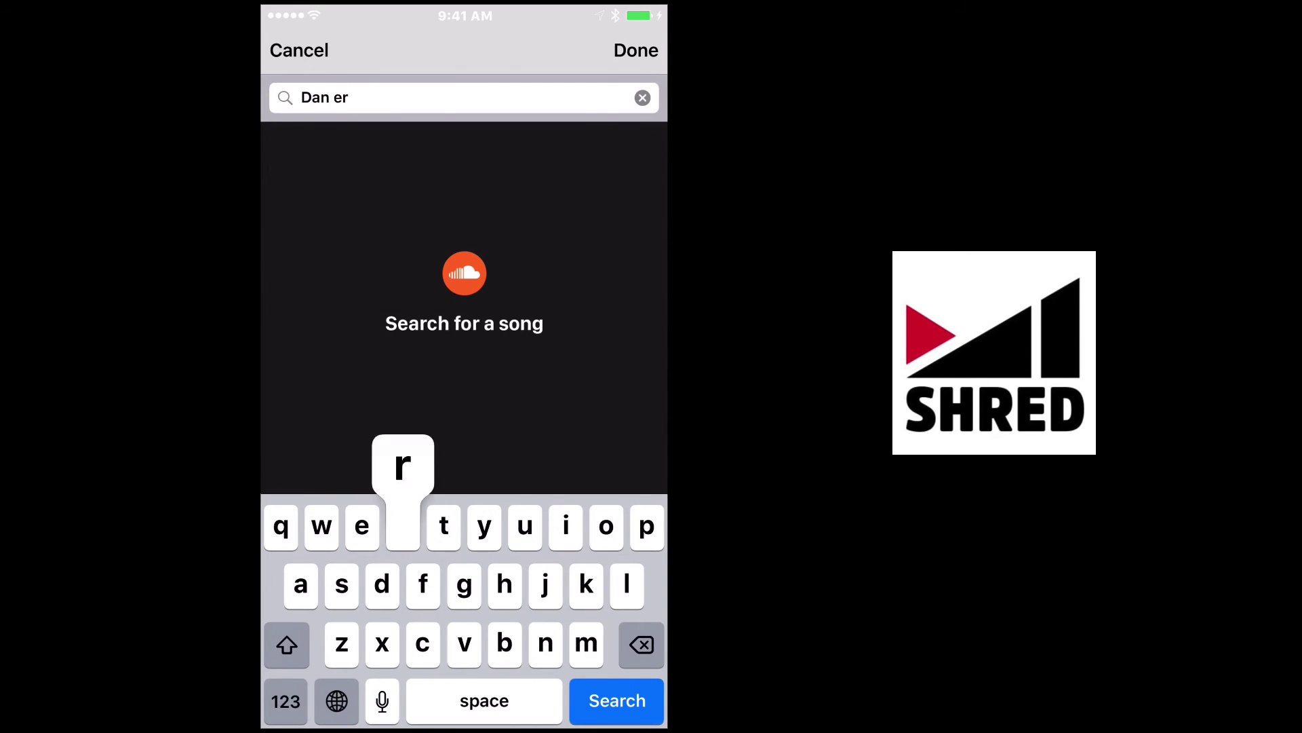
text(bland)
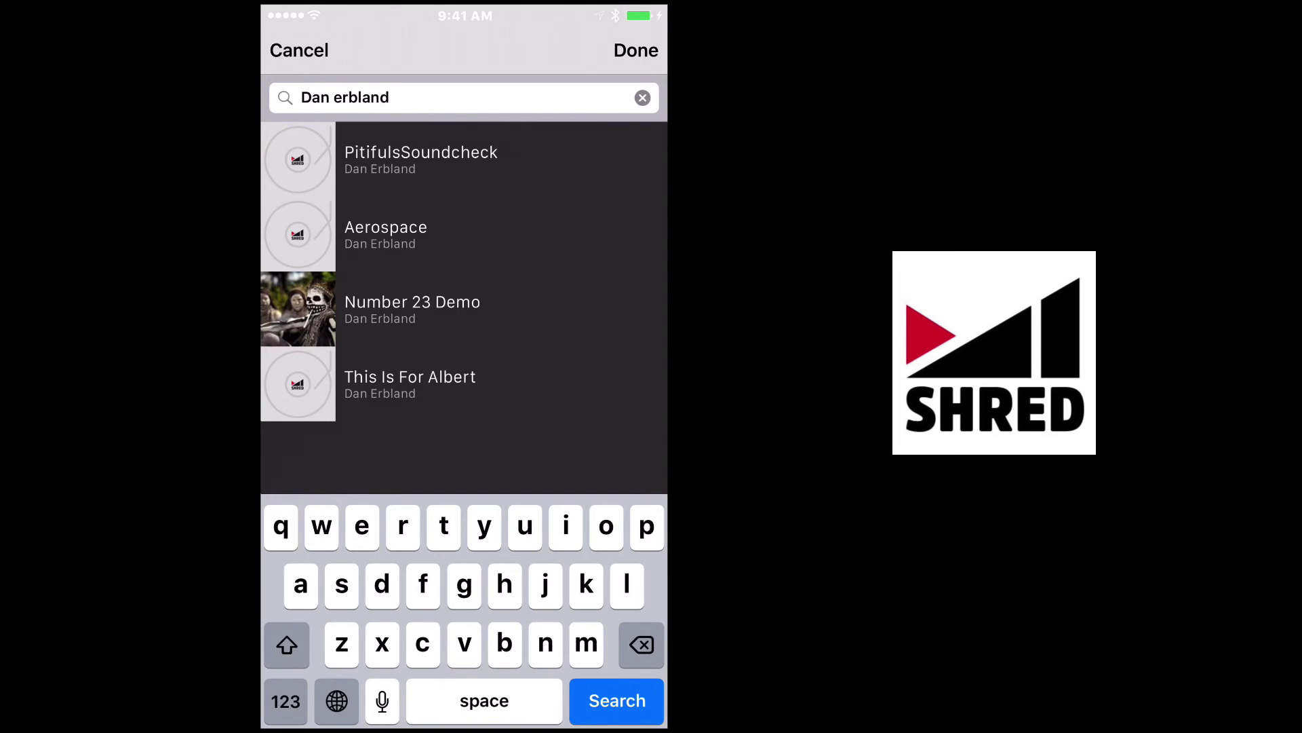
click(434, 234)
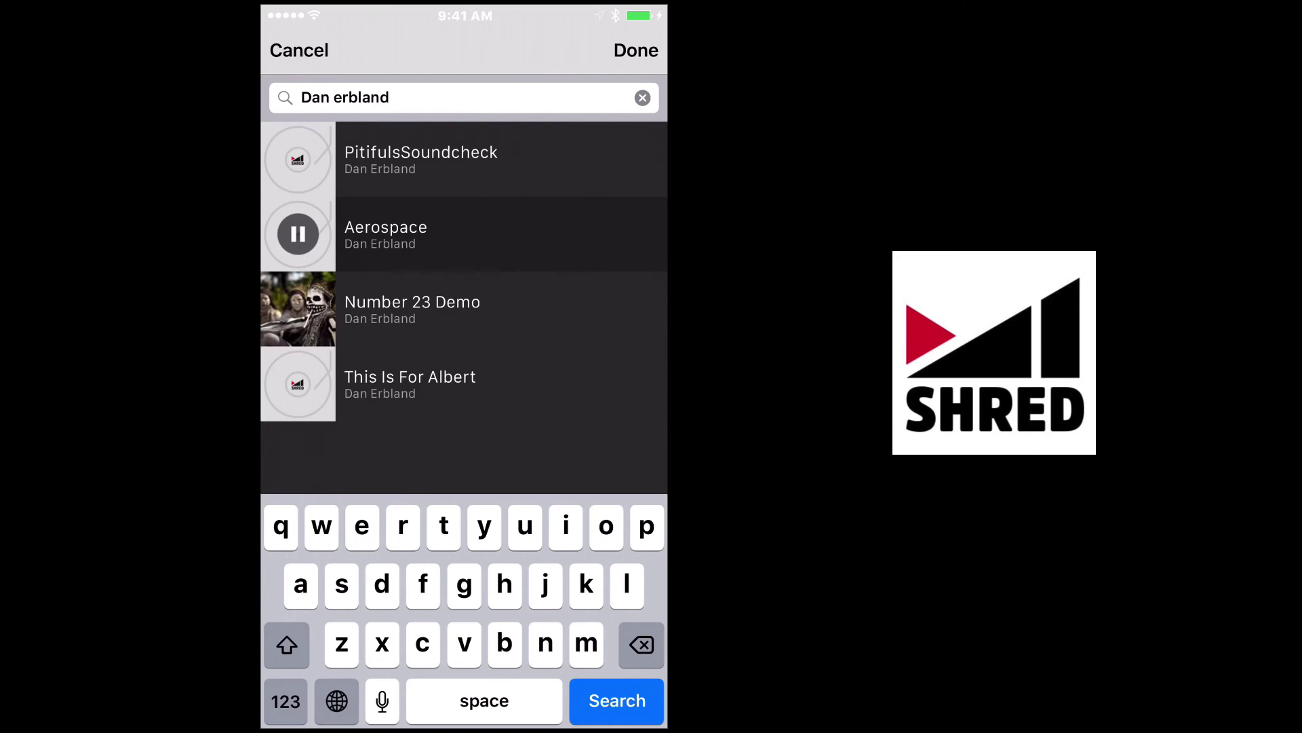
click(636, 51)
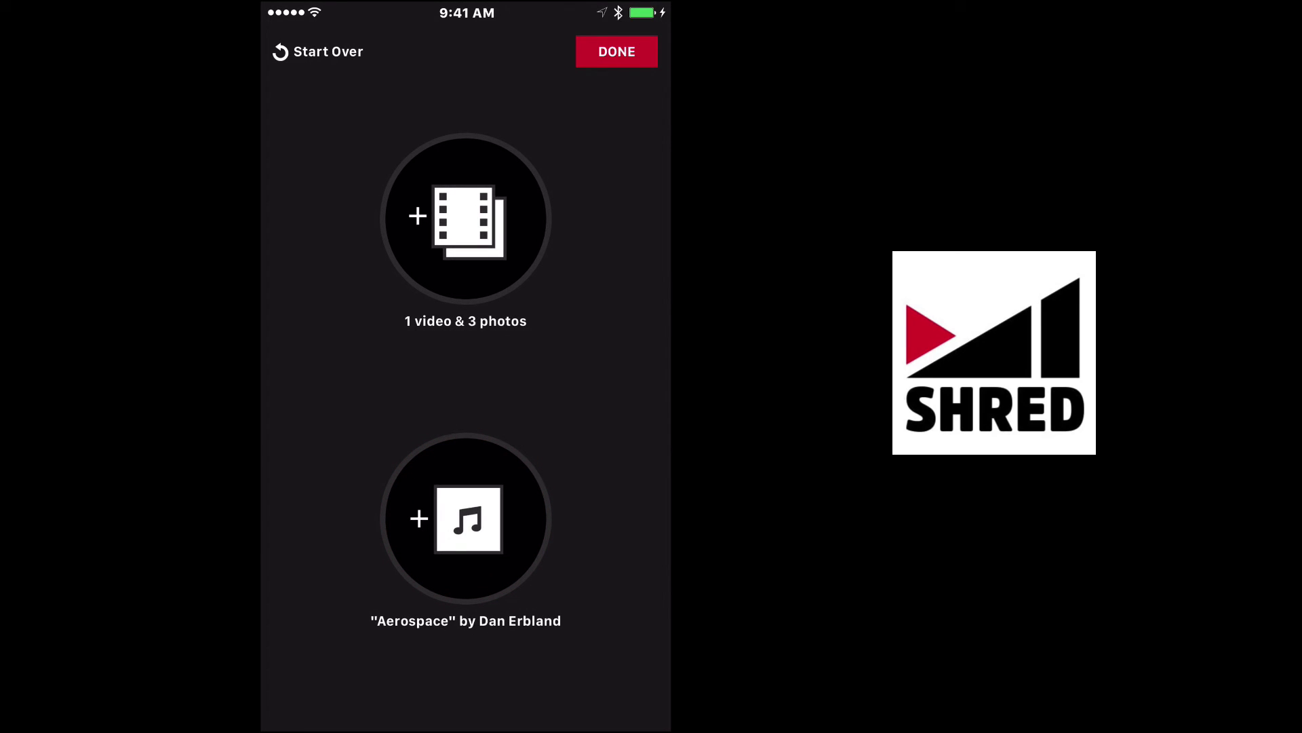
Render the movie from the 1 video, 3 photos and the Aerospace soundtrack
click(617, 52)
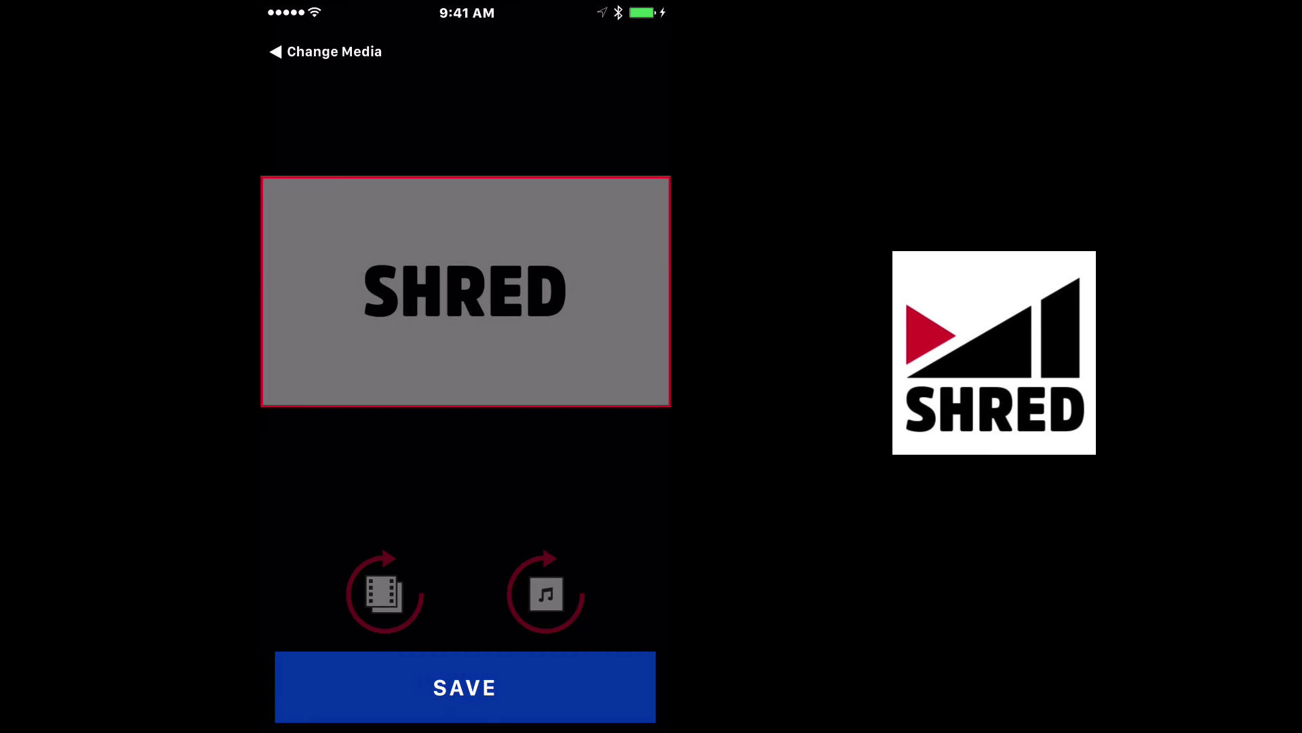